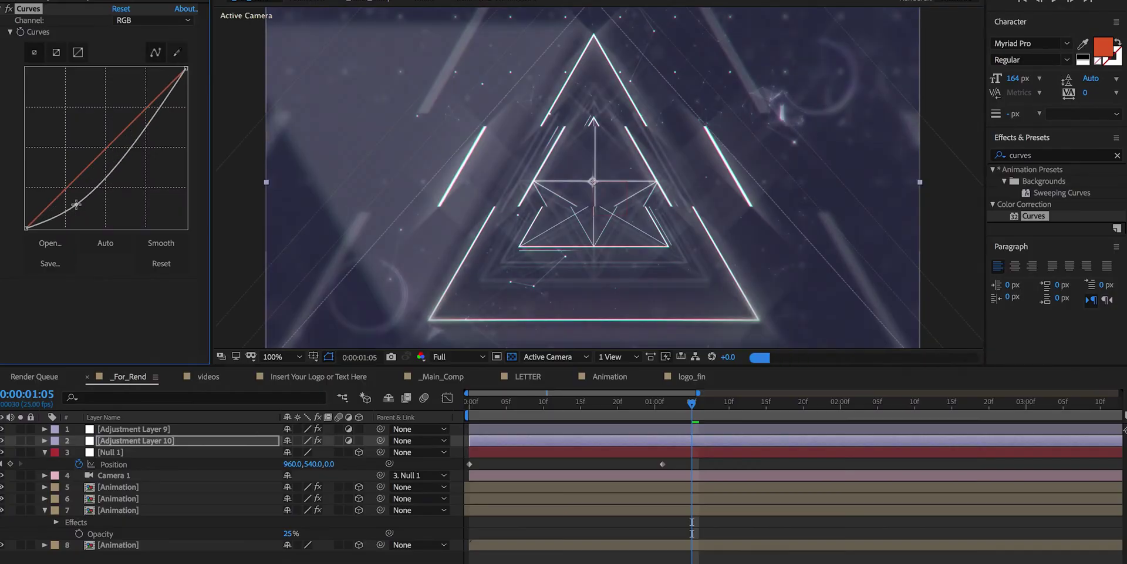
# Step: Pull the RGB curve down to darken the scene and reduce the purple tint
pyautogui.moveTo(77, 205); pyautogui.dragTo(77, 205)
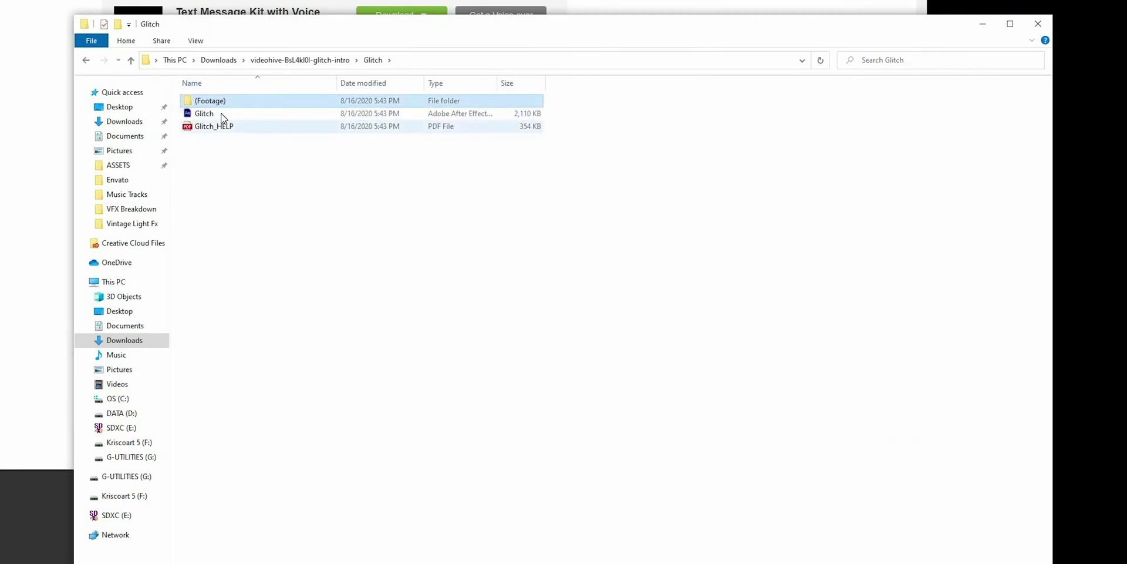
# Step: Open Glitch.aep from Downloads > videohive glitch intro > Glitch in After Effects
pyautogui.doubleClick(199, 114)
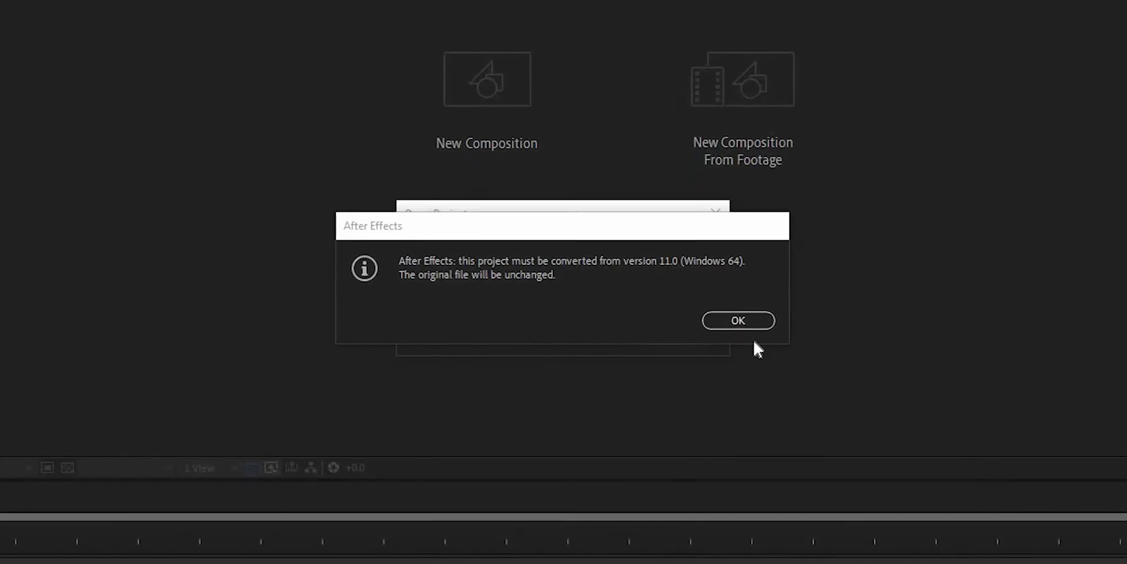
# Step: Accept converting the version 11.0 project and preview the Insert Your Video Here 1 and 2 compositions
pyautogui.click(758, 323)
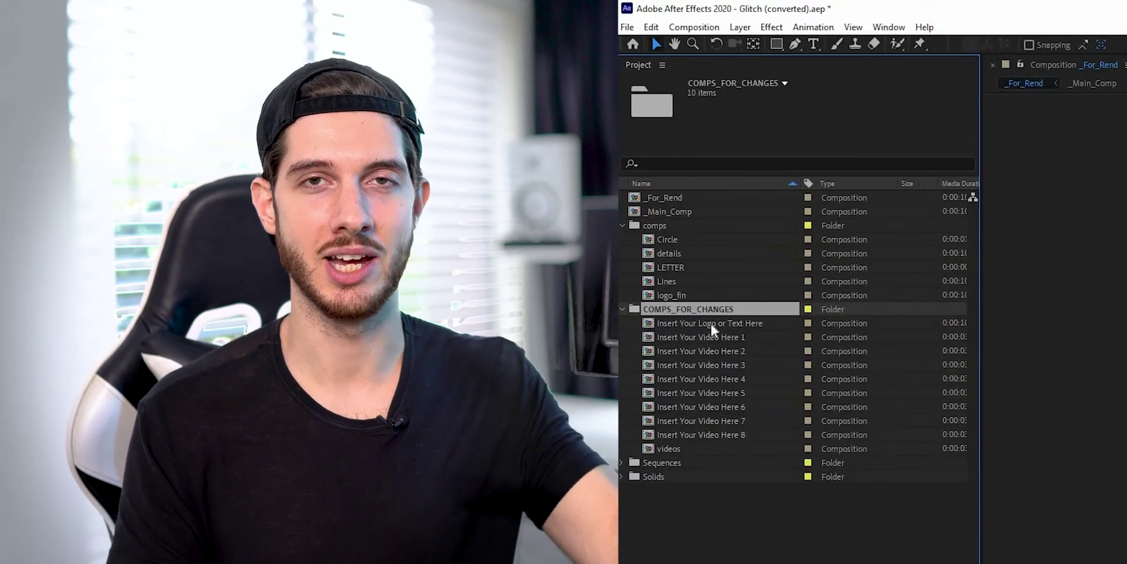
pyautogui.press('Down')
pyautogui.press('Down')
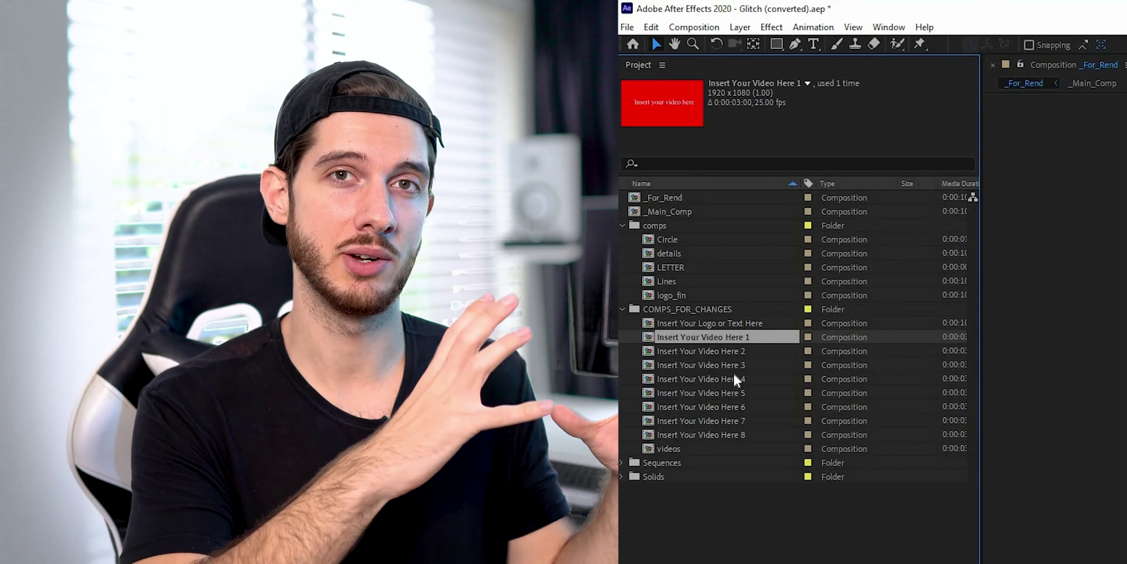
pyautogui.press('Down')
pyautogui.press('Down')
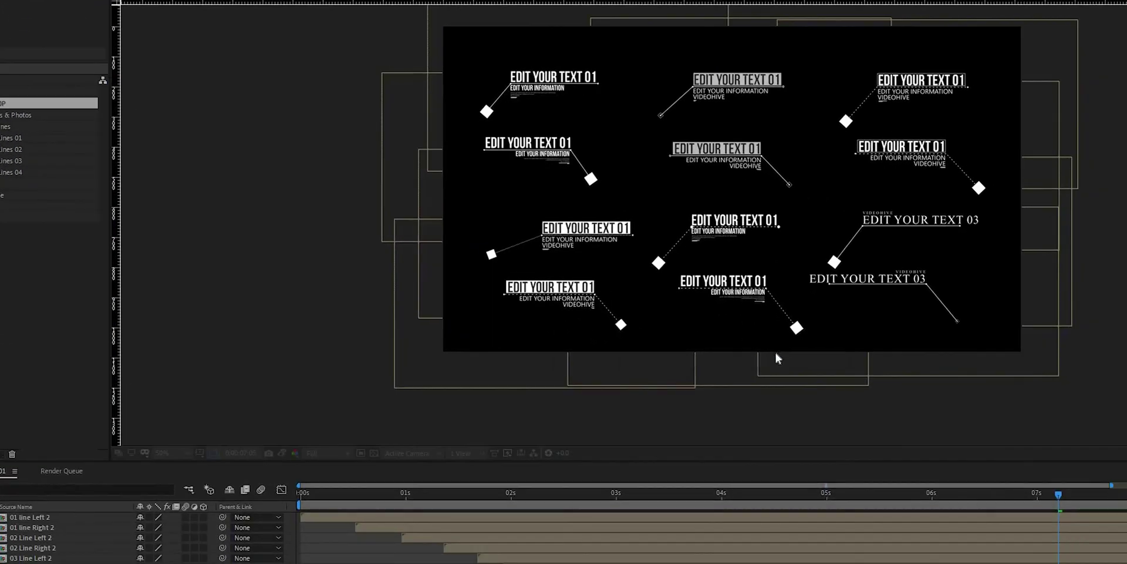
# Step: Delete the 02 All Lines-1080P folder and the eight compositions from 10 Line Left to 12Line Up
pyautogui.press('Delete')
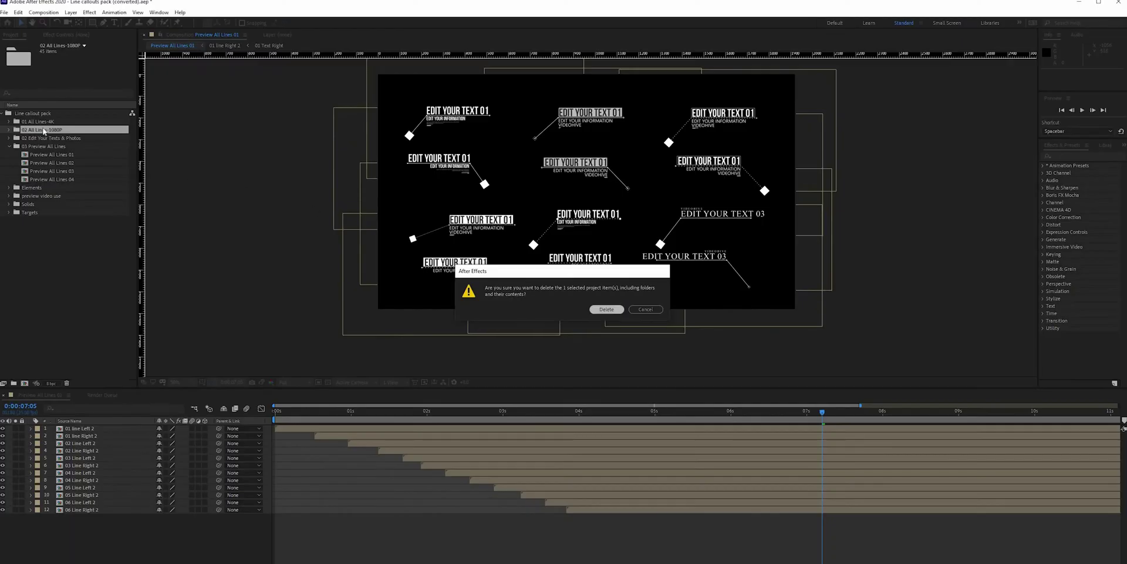
pyautogui.press('Return')
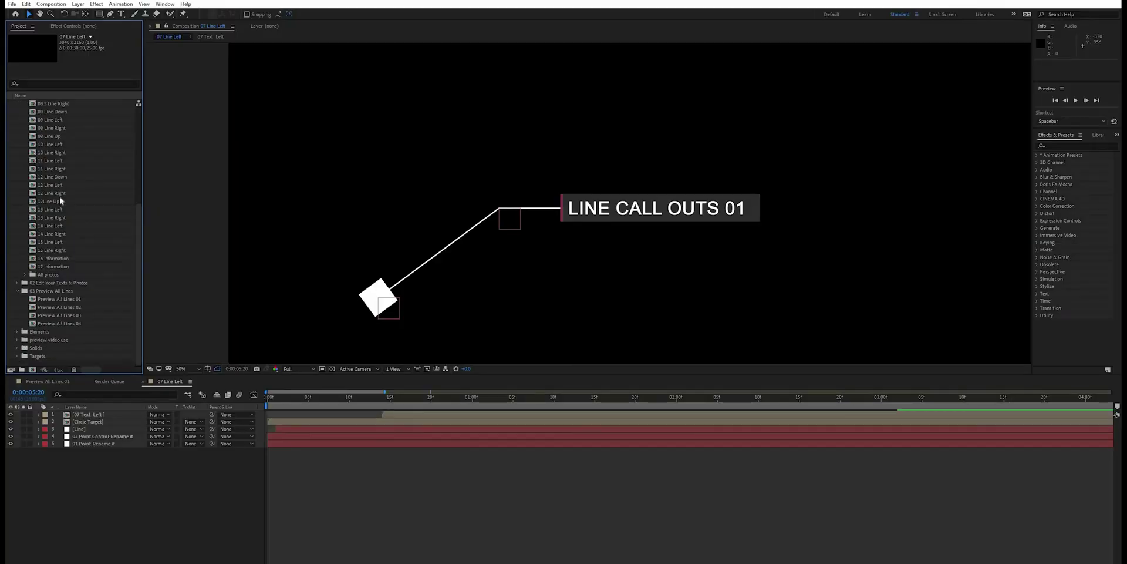
pyautogui.click(59, 200)
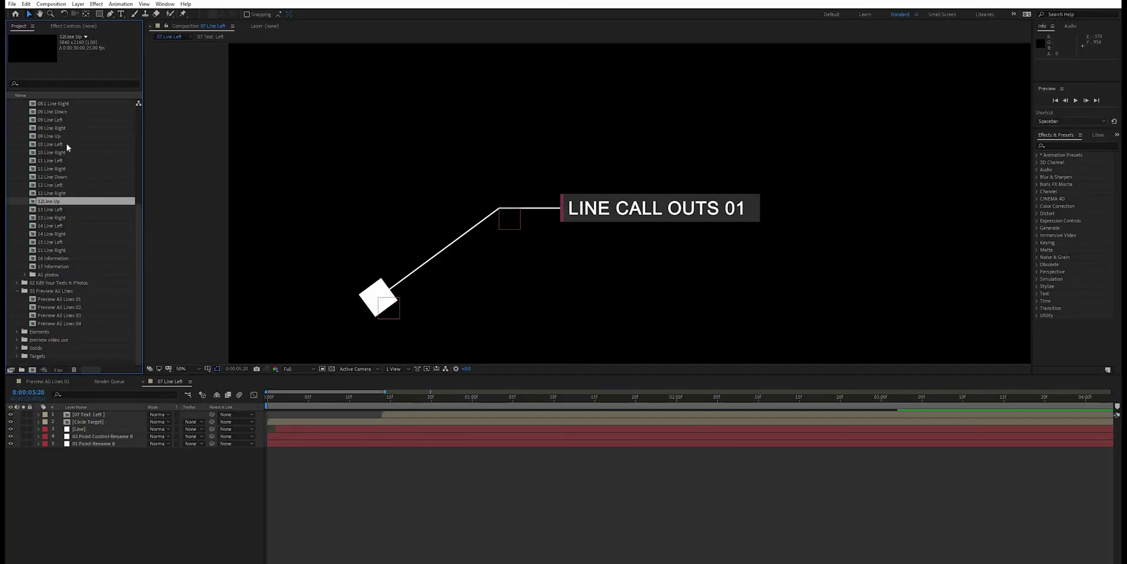
pyautogui.keyDown('shift'); pyautogui.click(66, 145); pyautogui.keyUp('shift')
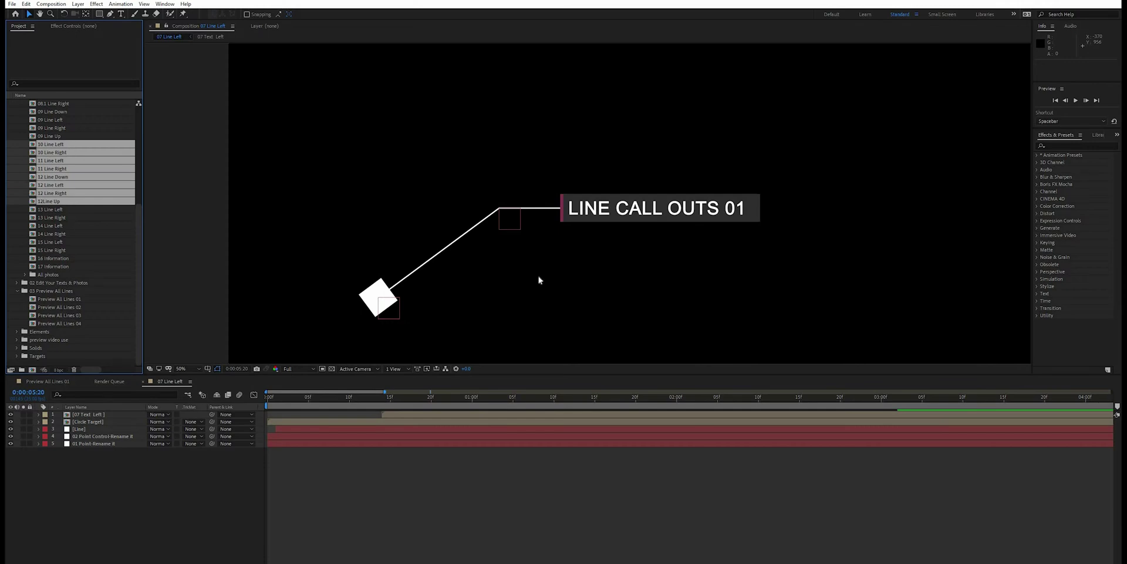
pyautogui.press('Delete')
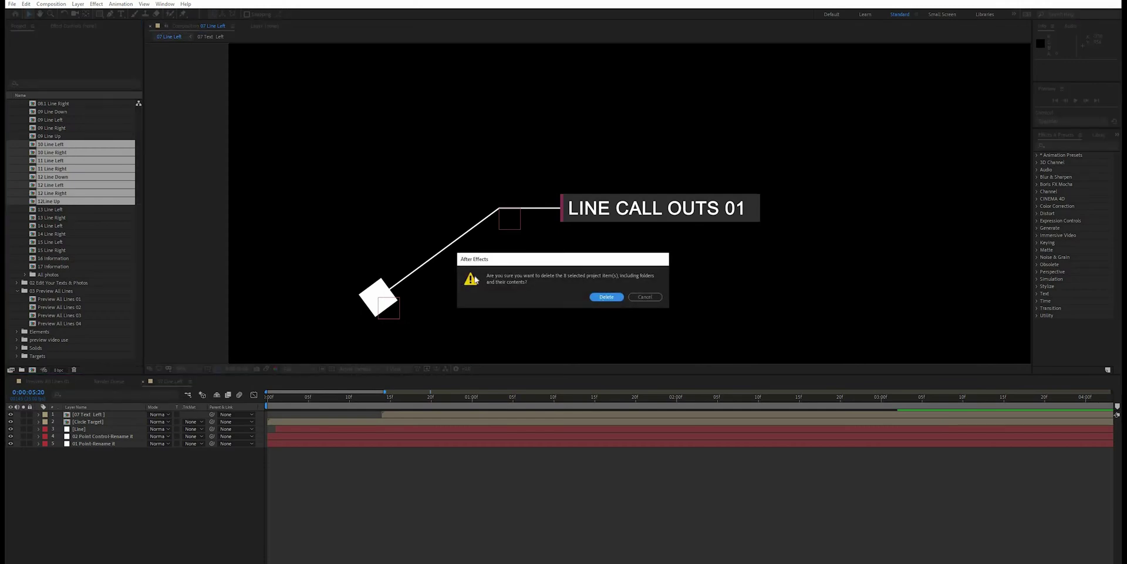
pyautogui.press('Return')
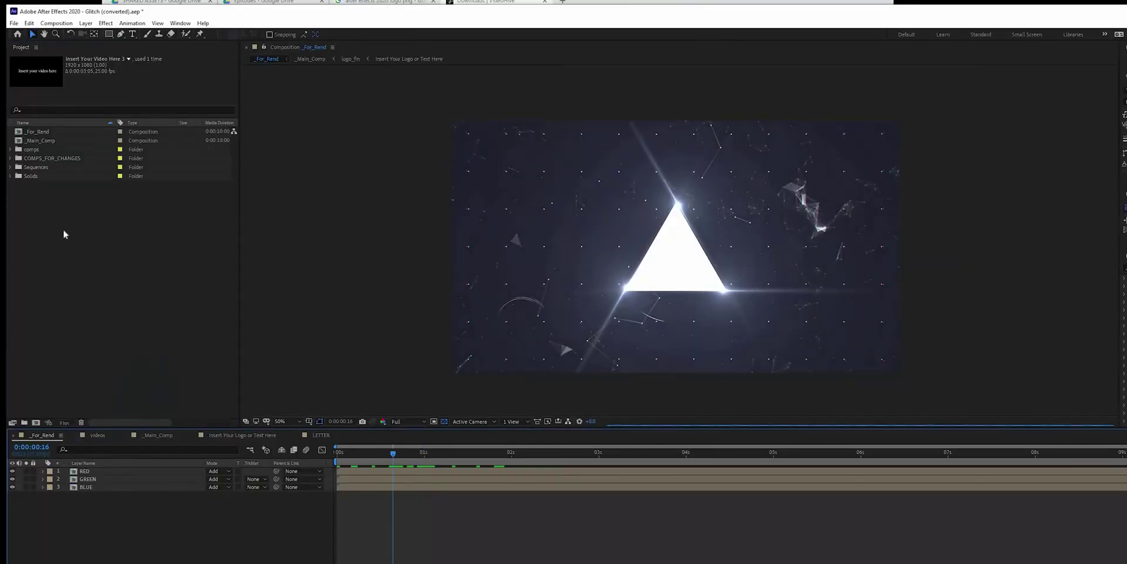
# Step: Choose Import > File from the Project panel and select The Answer PC VFX
pyautogui.rightClick(71, 219)
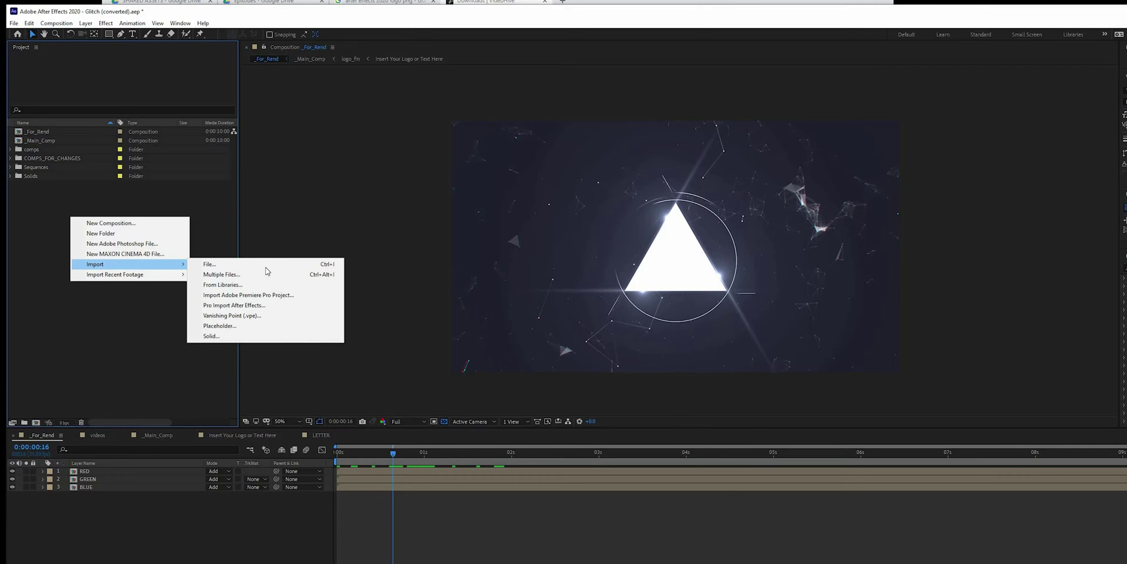
pyautogui.click(264, 264)
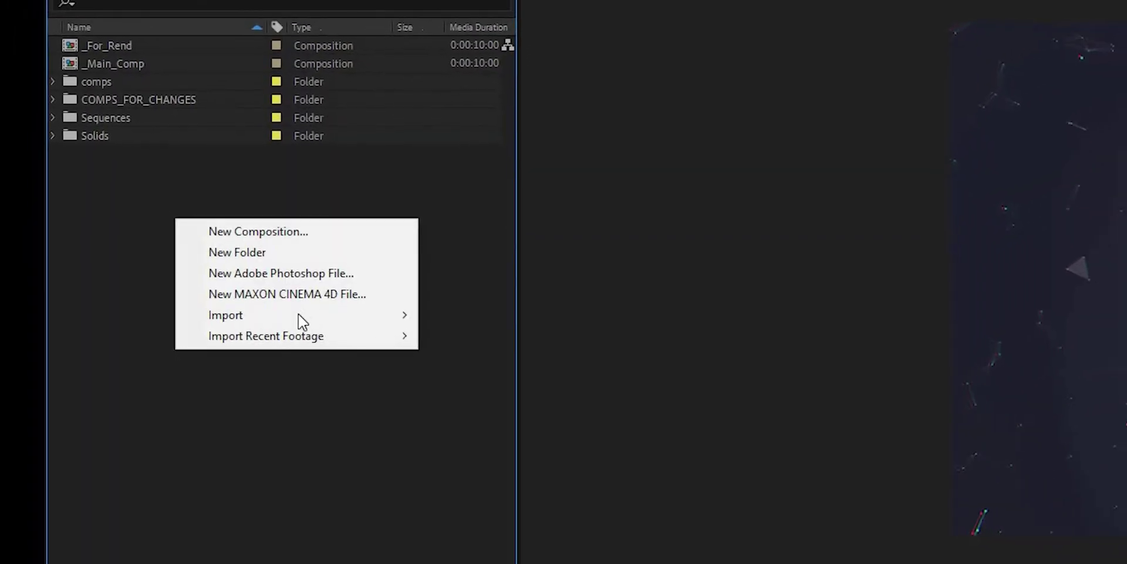
pyautogui.moveTo(382, 315)
pyautogui.click(548, 329)
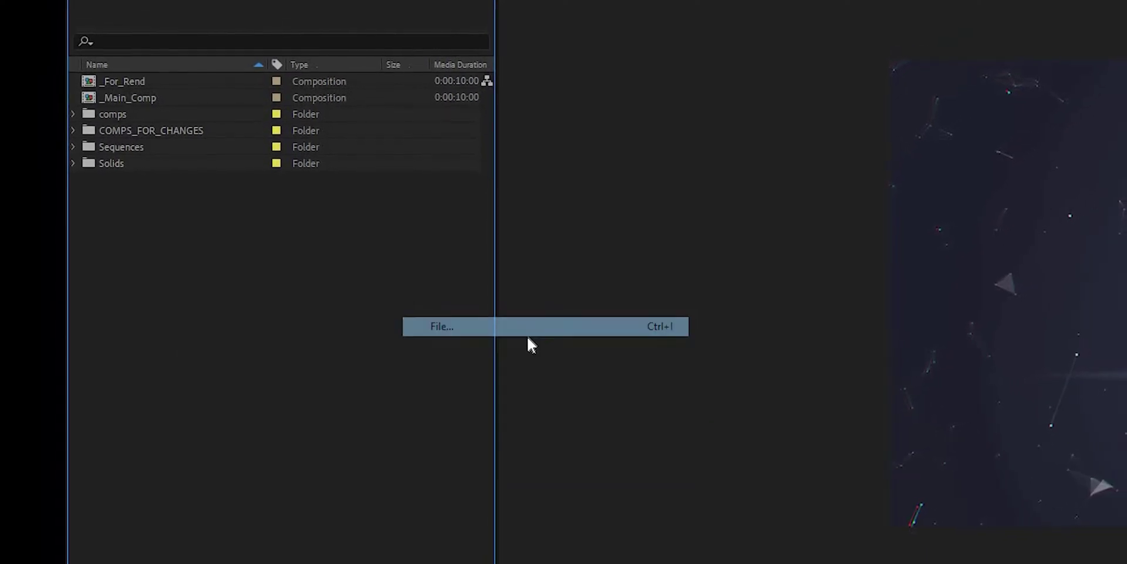
pyautogui.click(292, 340)
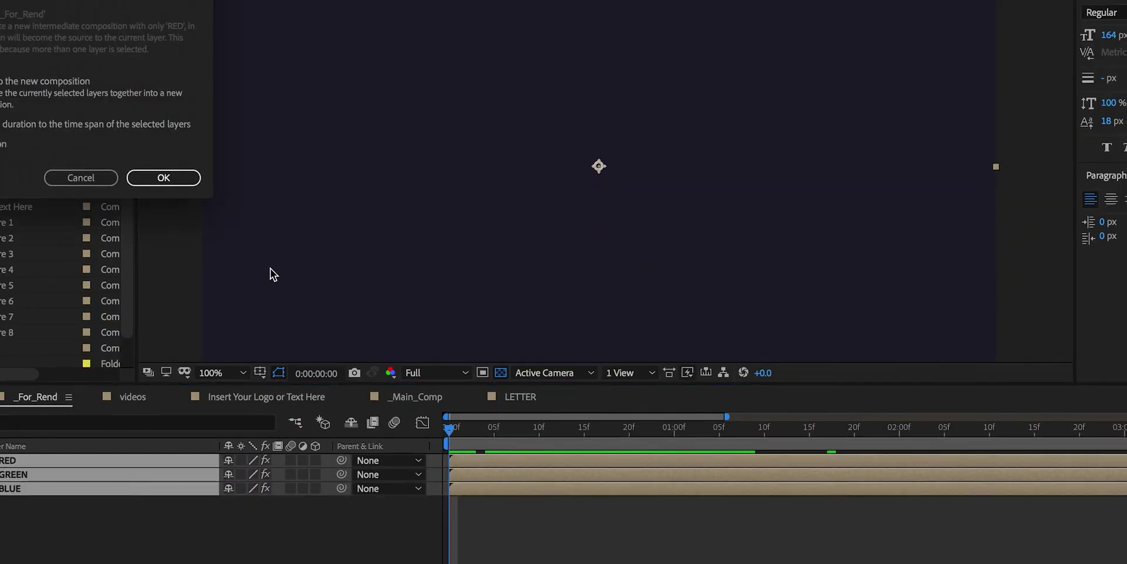
# Step: Pre-compose RED, GREEN and BLUE into Animation, add Camera Lens Blur, then switch to _Main_Comp
pyautogui.press('Return')
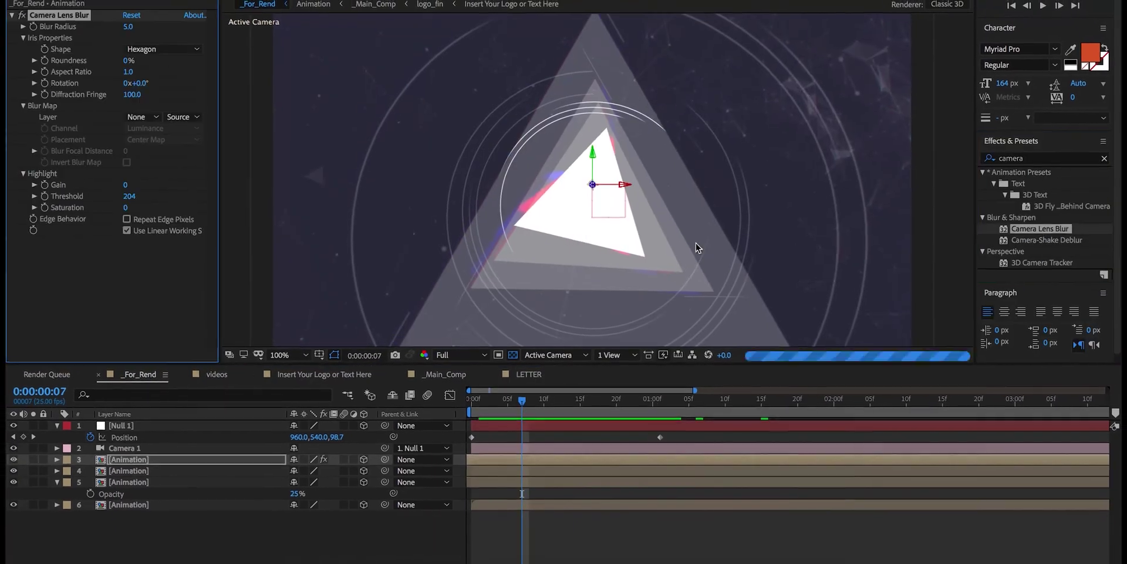
pyautogui.doubleClick(1027, 230)
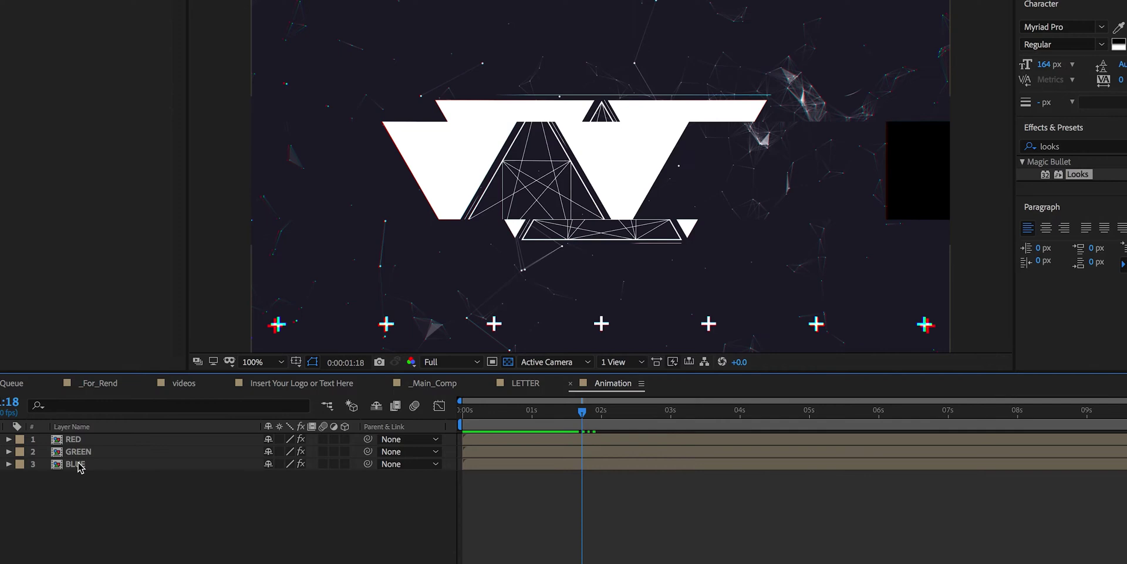
pyautogui.hotkey('shift', ',')
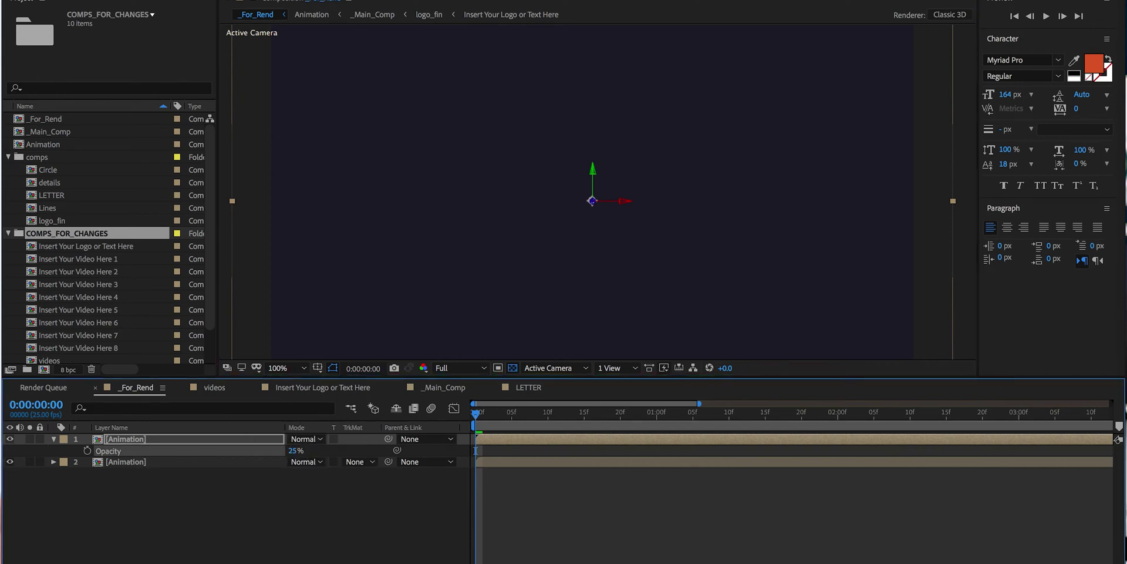
# Step: Duplicate the top Animation layer twice, checking the logo around frame 12
pyautogui.click(305, 438)
pyautogui.click(460, 326)
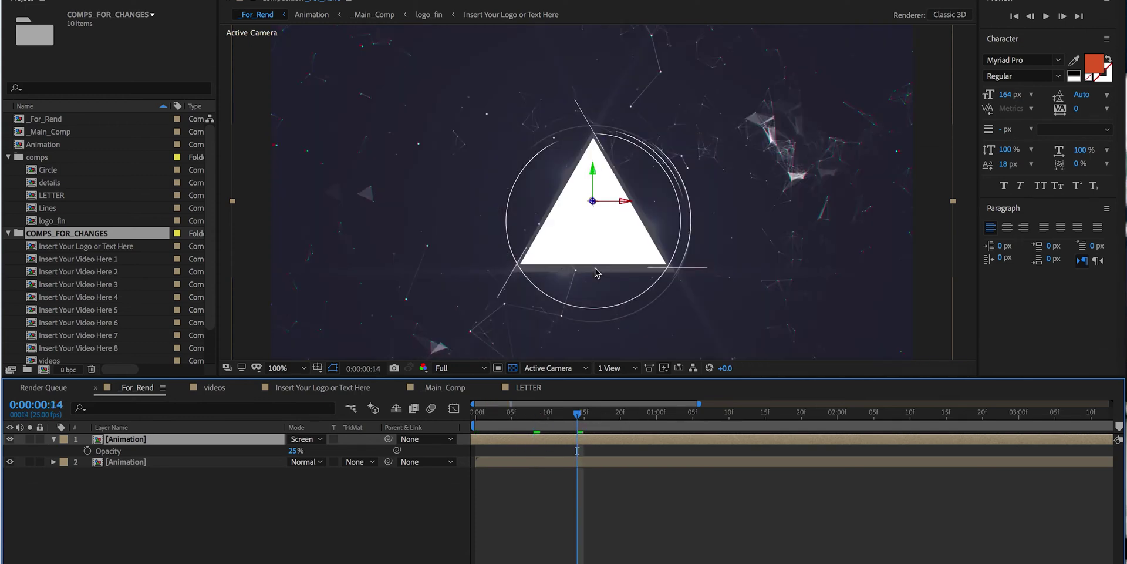
pyautogui.hotkey('ctrl', 'd')
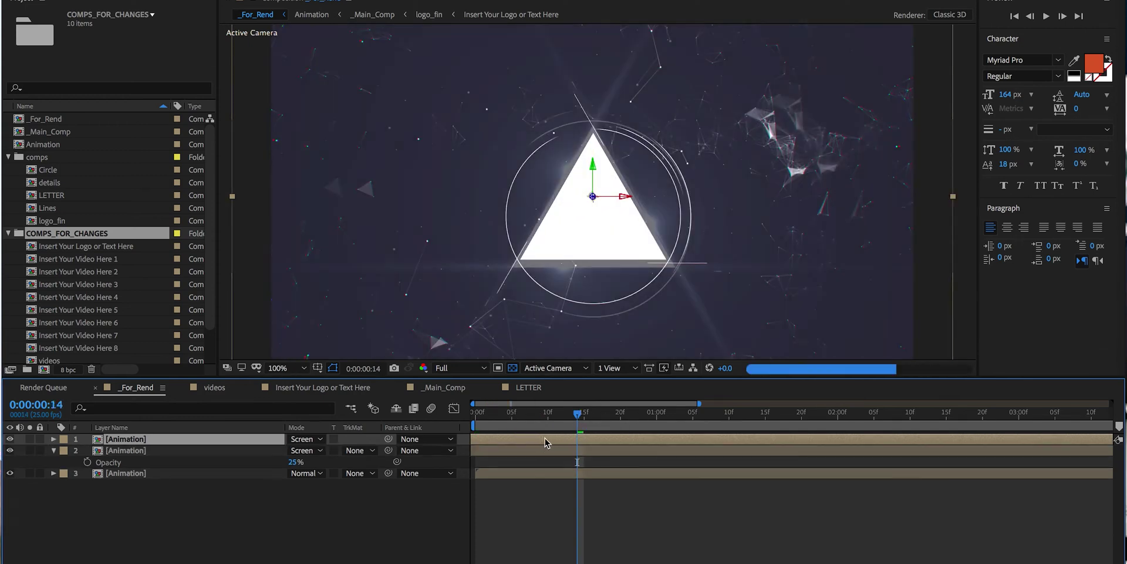
pyautogui.moveTo(544, 414); pyautogui.dragTo(512, 414)
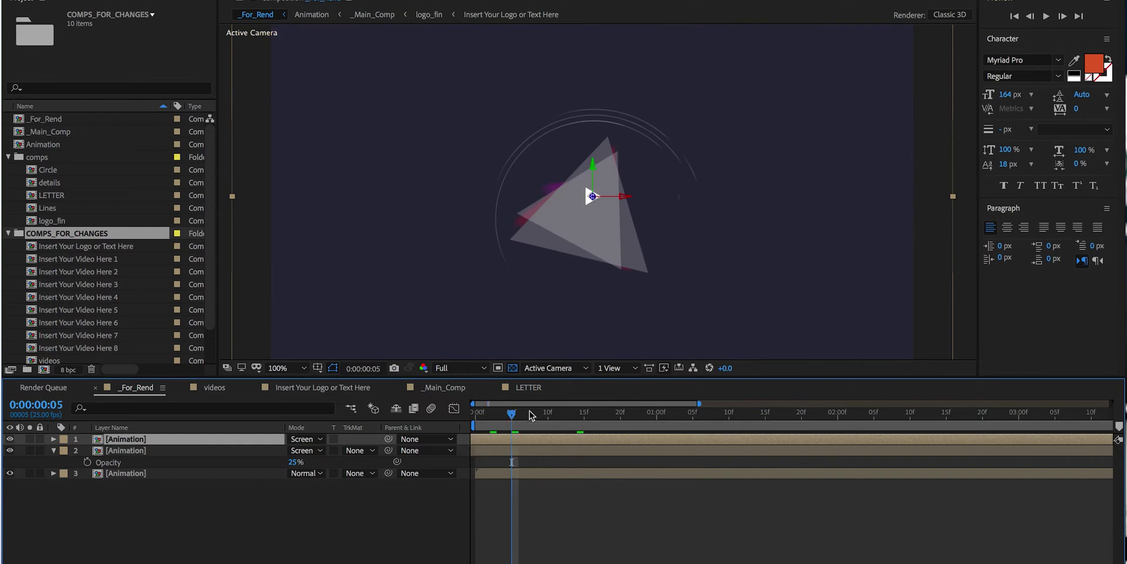
pyautogui.click(562, 415)
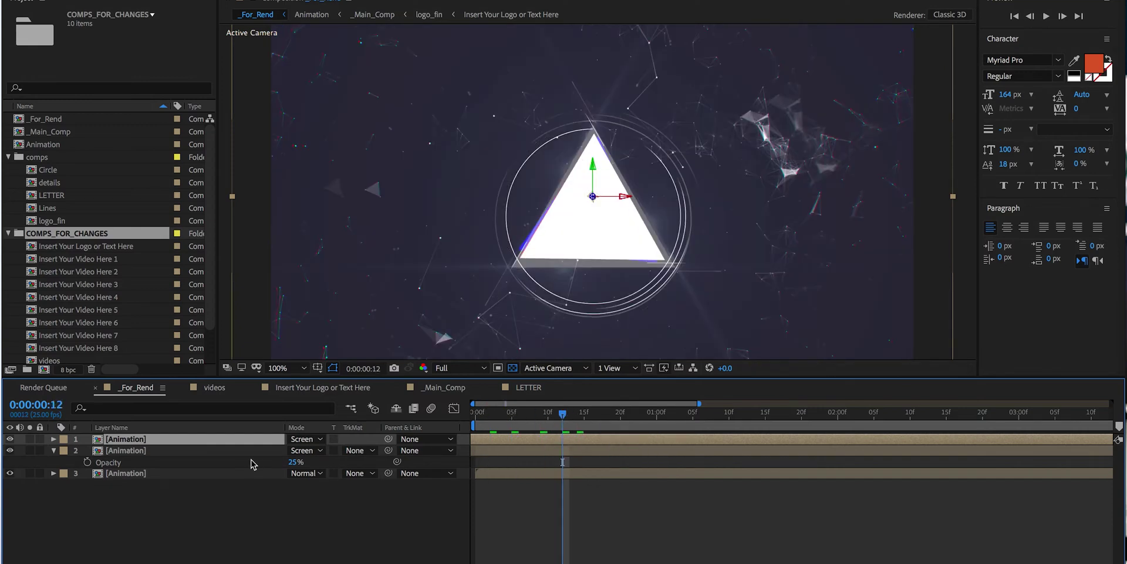
pyautogui.hotkey('ctrl', 'd')
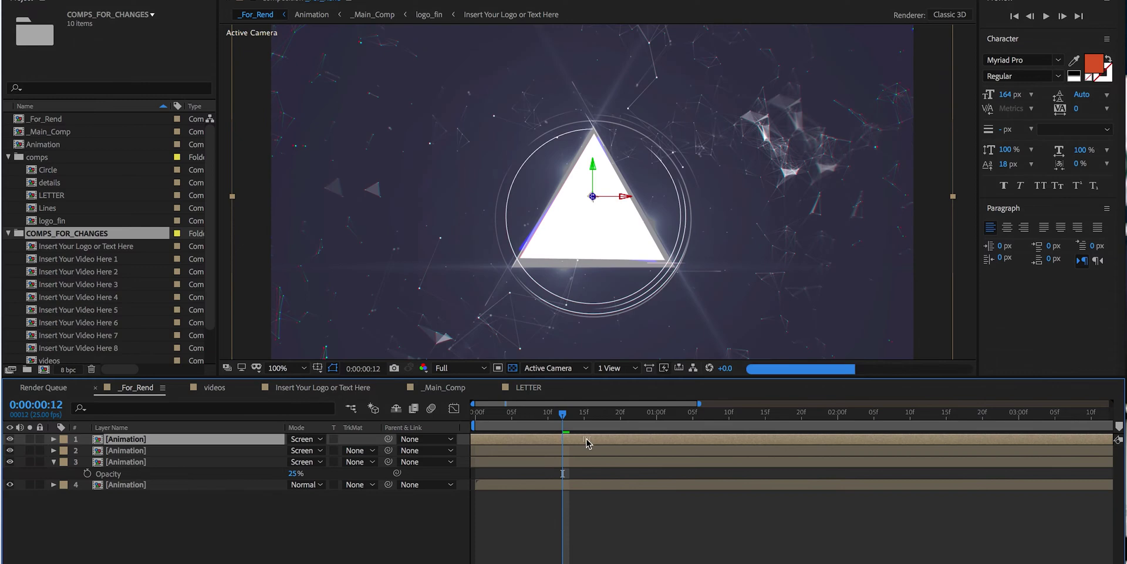
# Step: Nudge the second Animation copy's triangle slightly upward and preview the offset copies
pyautogui.click(505, 415)
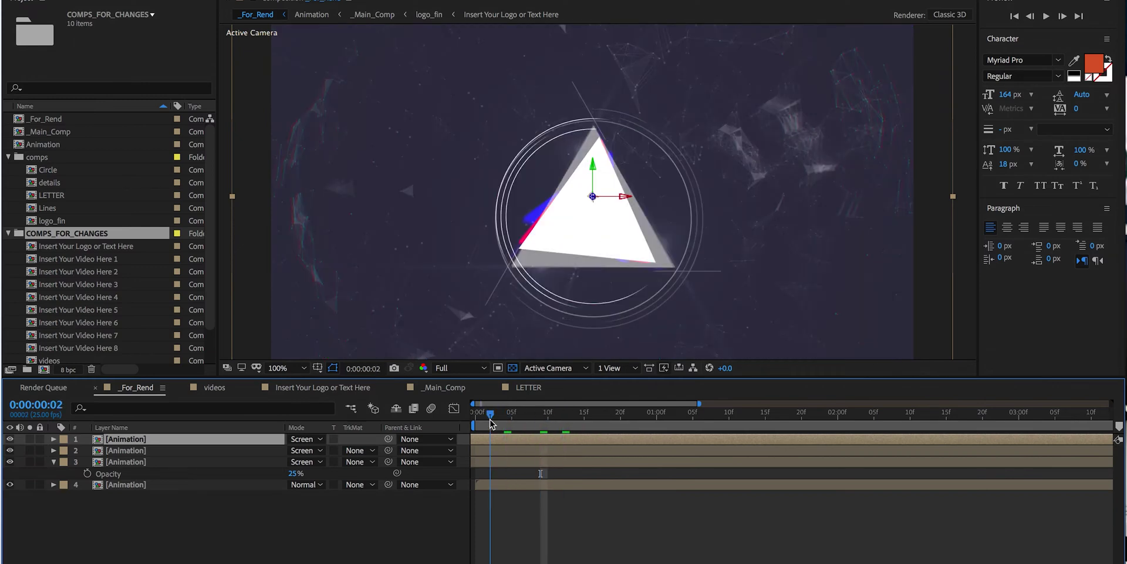
pyautogui.click(125, 450)
pyautogui.moveTo(593, 198); pyautogui.dragTo(592, 170)
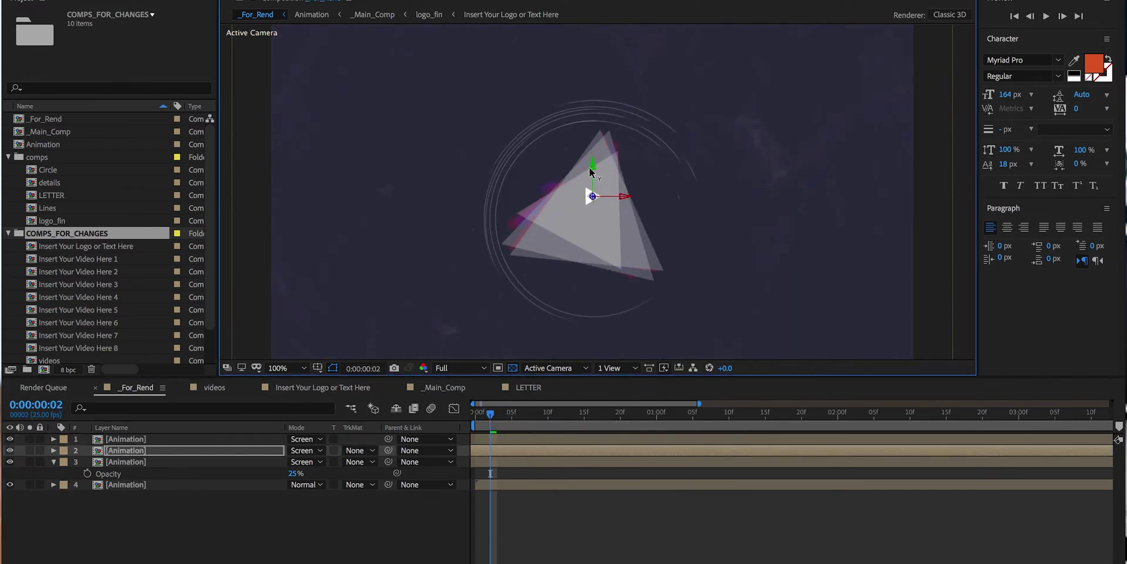
pyautogui.click(167, 439)
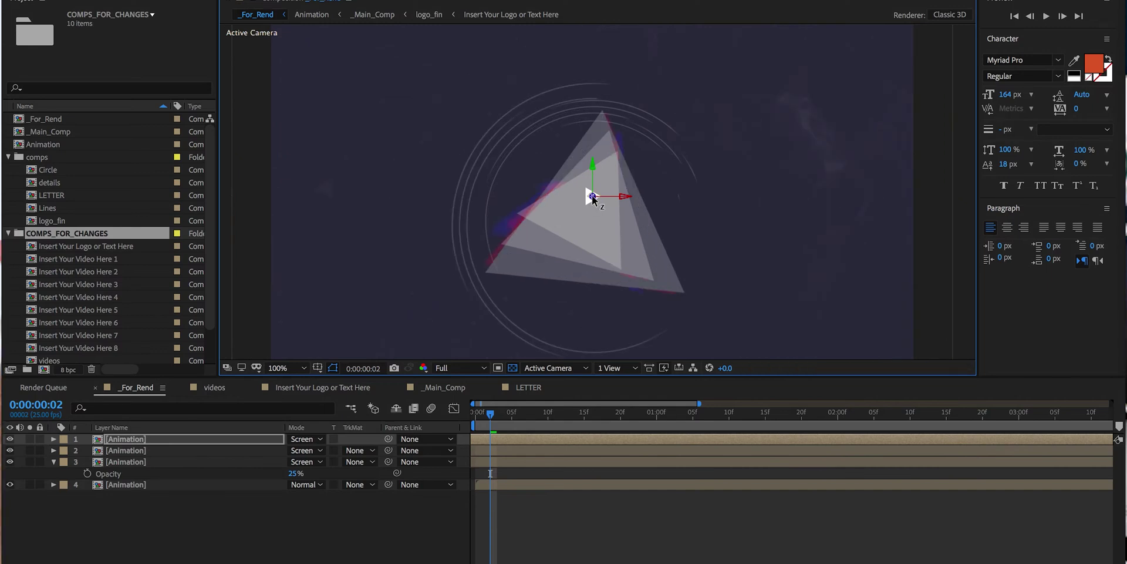
pyautogui.moveTo(477, 412); pyautogui.dragTo(615, 421)
pyautogui.press('space')
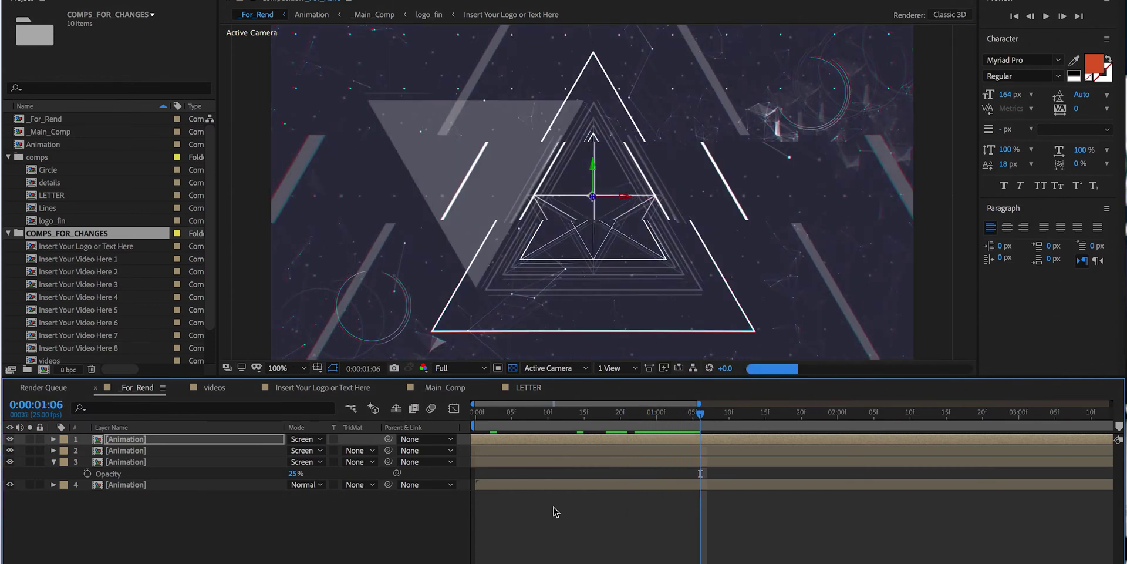
# Step: Add a new camera layer, Camera 1, using the 35mm preset
pyautogui.rightClick(414, 525)
pyautogui.moveTo(470, 445)
pyautogui.click(605, 504)
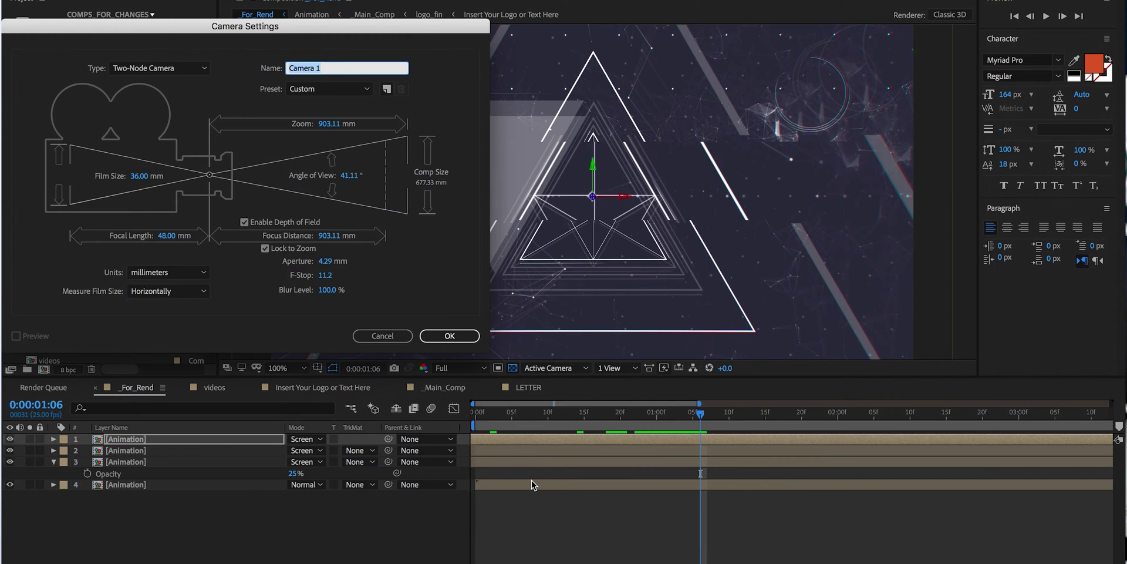
pyautogui.click(328, 89)
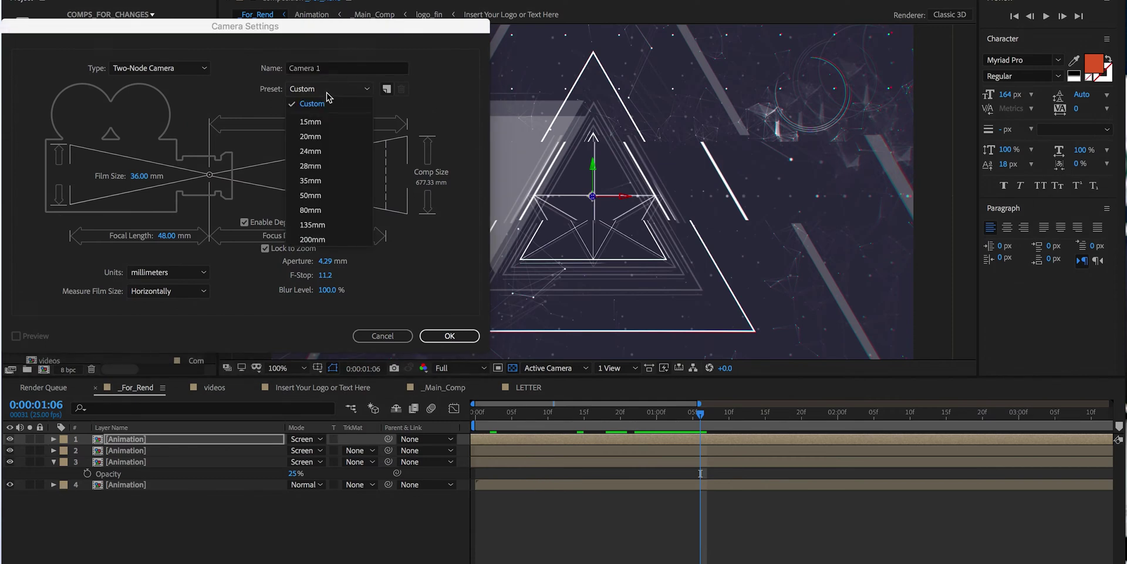
pyautogui.click(318, 178)
pyautogui.click(450, 336)
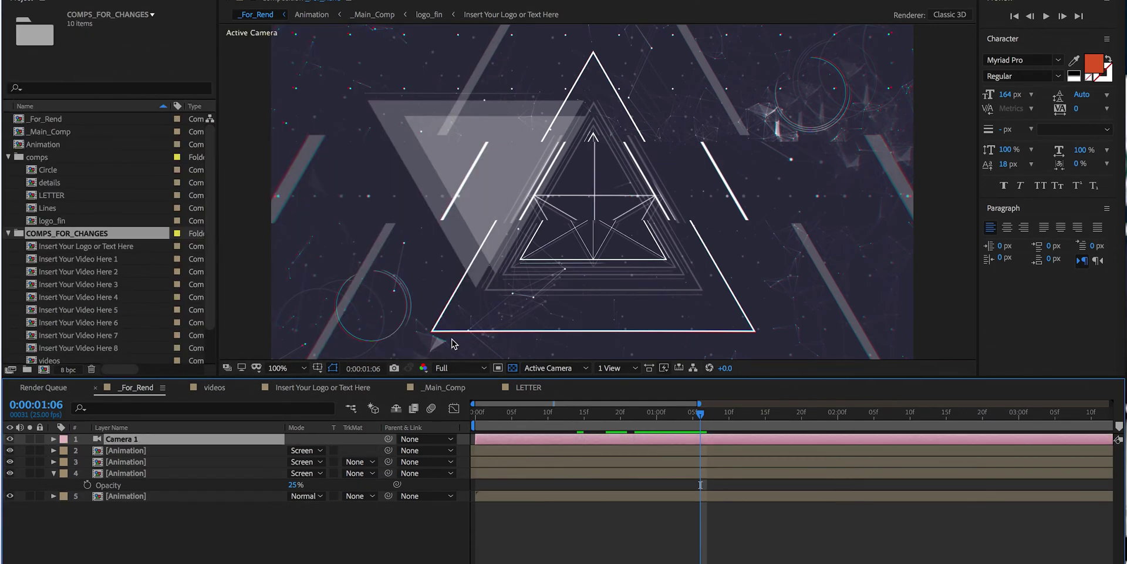
# Step: Add a Null 1 layer and parent Camera 1 to it
pyautogui.rightClick(233, 526)
pyautogui.moveTo(307, 445)
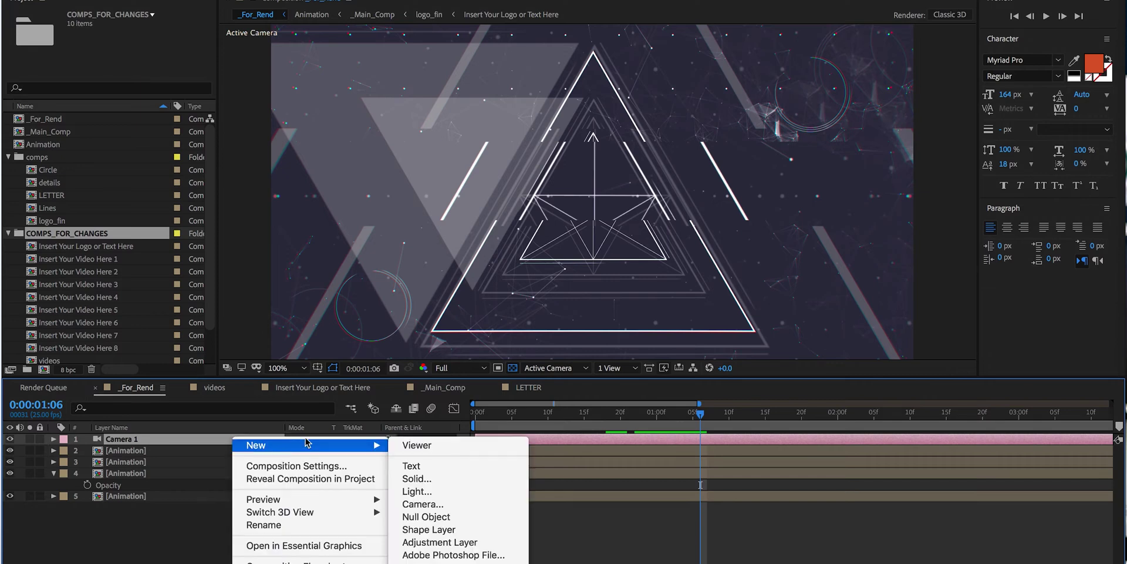
pyautogui.click(427, 516)
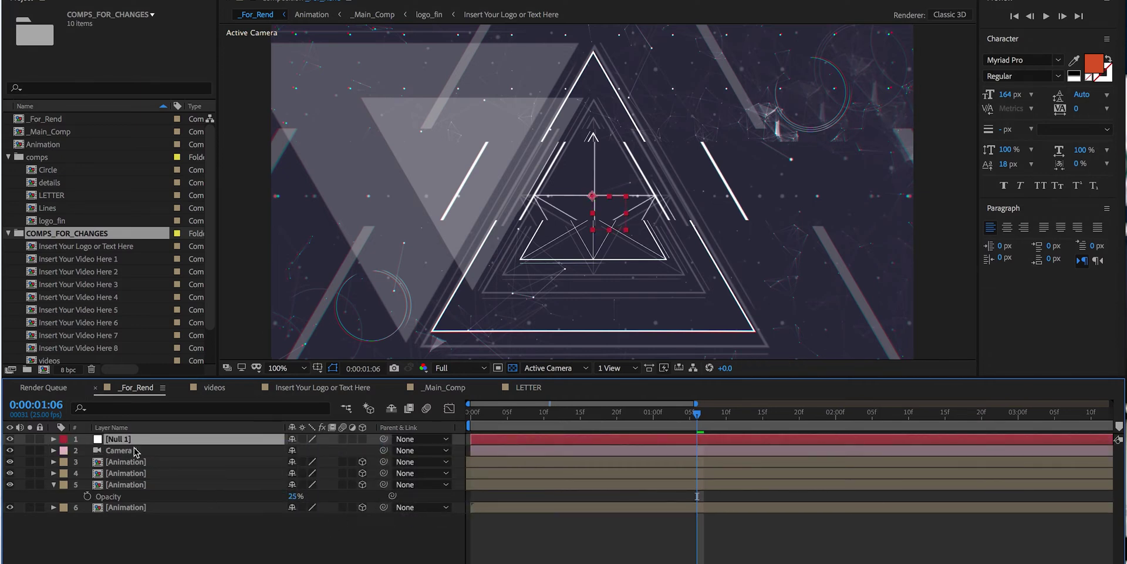
pyautogui.moveTo(183, 443); pyautogui.dragTo(176, 440)
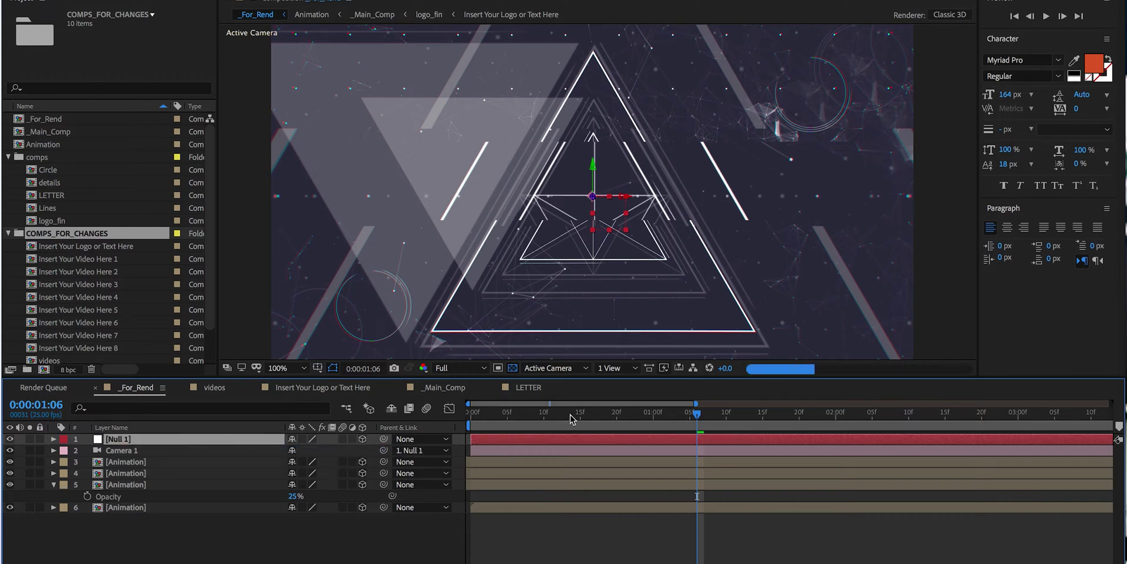
# Step: Set Null 1 Position keyframes at 1:15 and preview the camera move
pyautogui.click(761, 414)
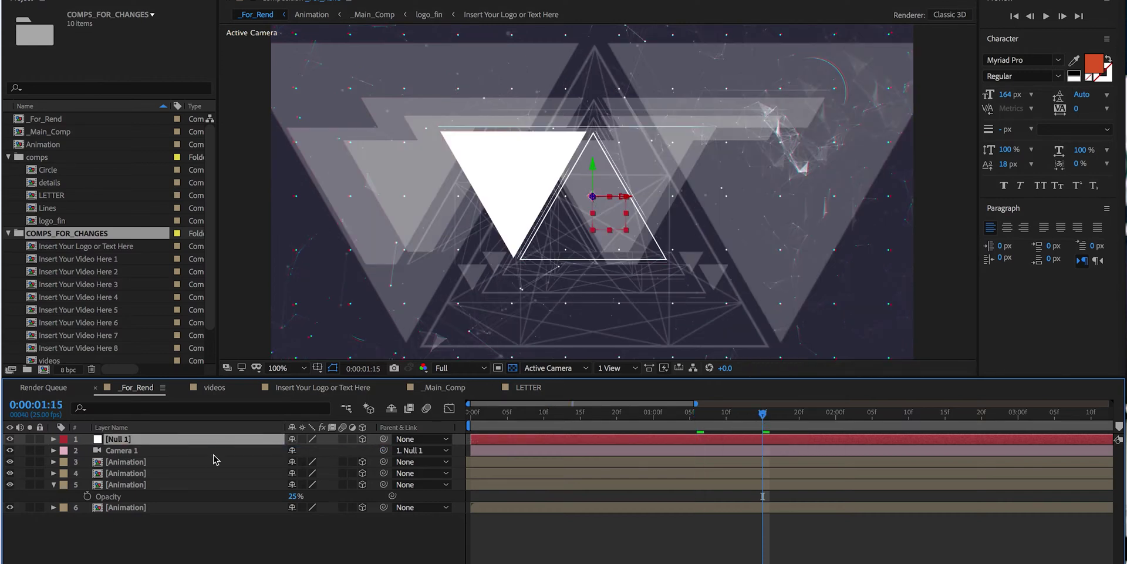
pyautogui.press('p')
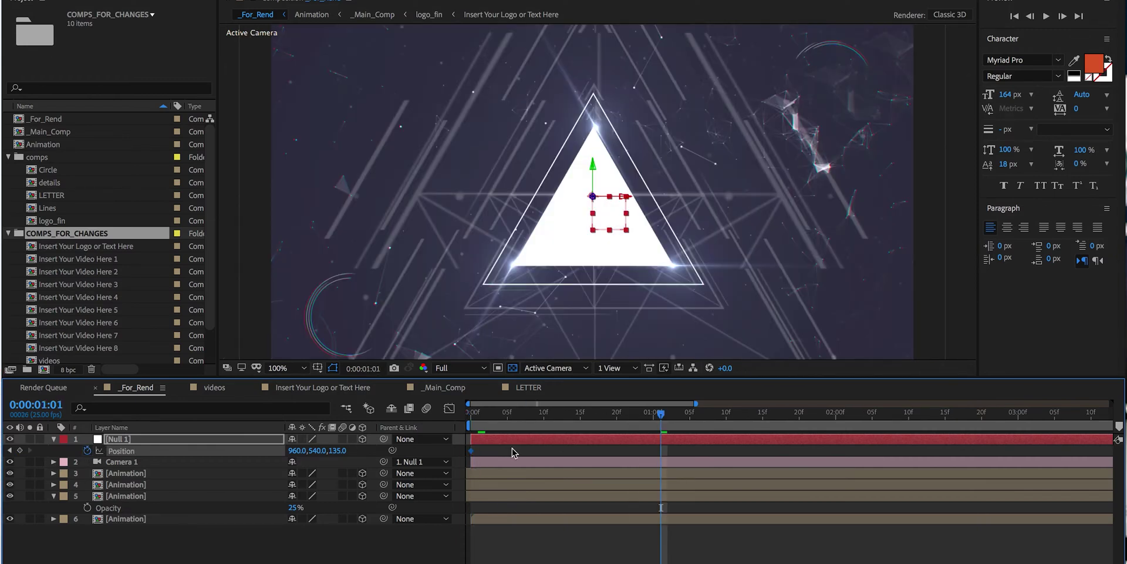
pyautogui.press('space')
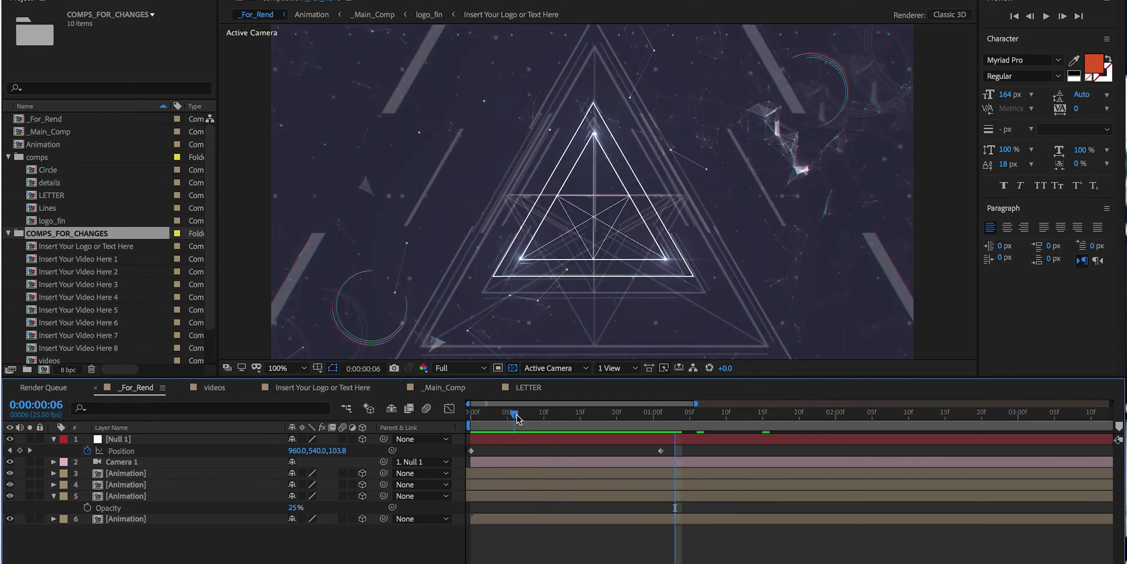
pyautogui.moveTo(516, 415); pyautogui.dragTo(522, 415)
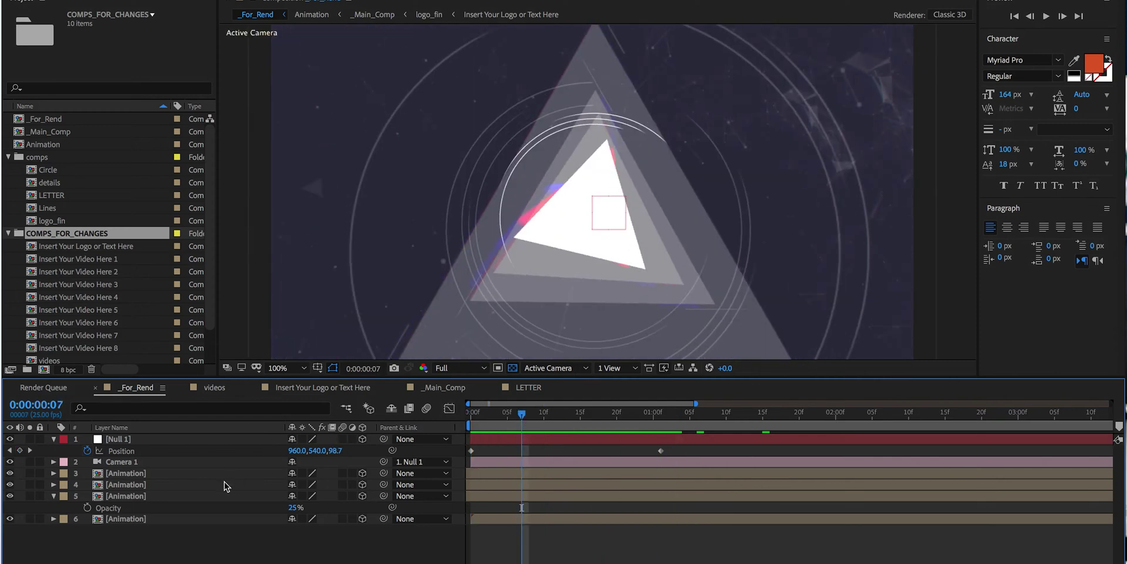
pyautogui.click(126, 472)
# Step: Apply Camera Lens Blur to the Animation layers in rows 3 and 4
pyautogui.click(1002, 296)
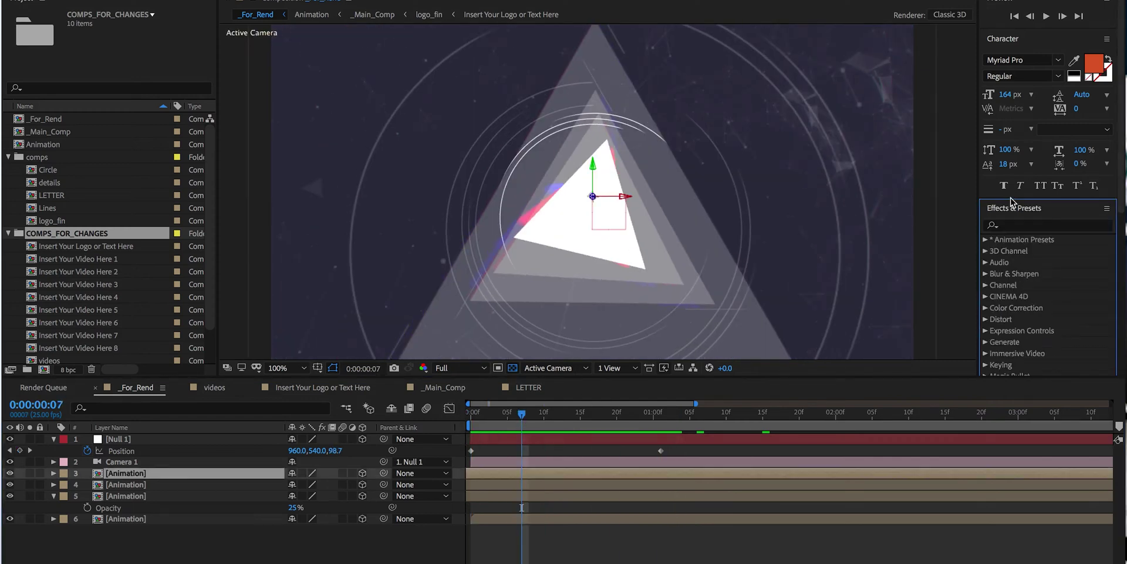
pyautogui.click(1018, 225)
pyautogui.write('camera')
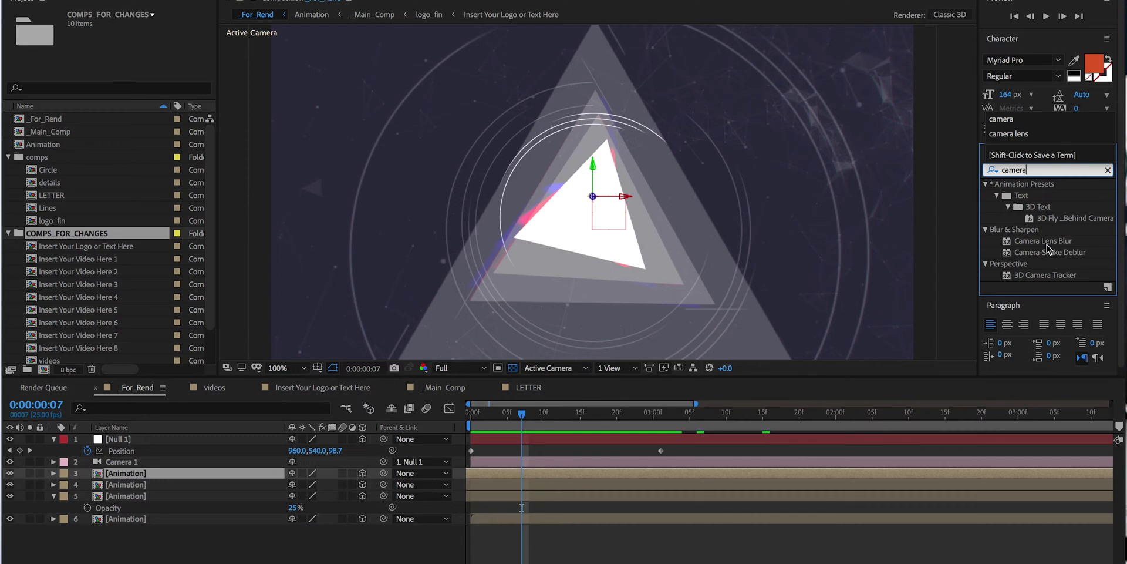
pyautogui.doubleClick(1044, 241)
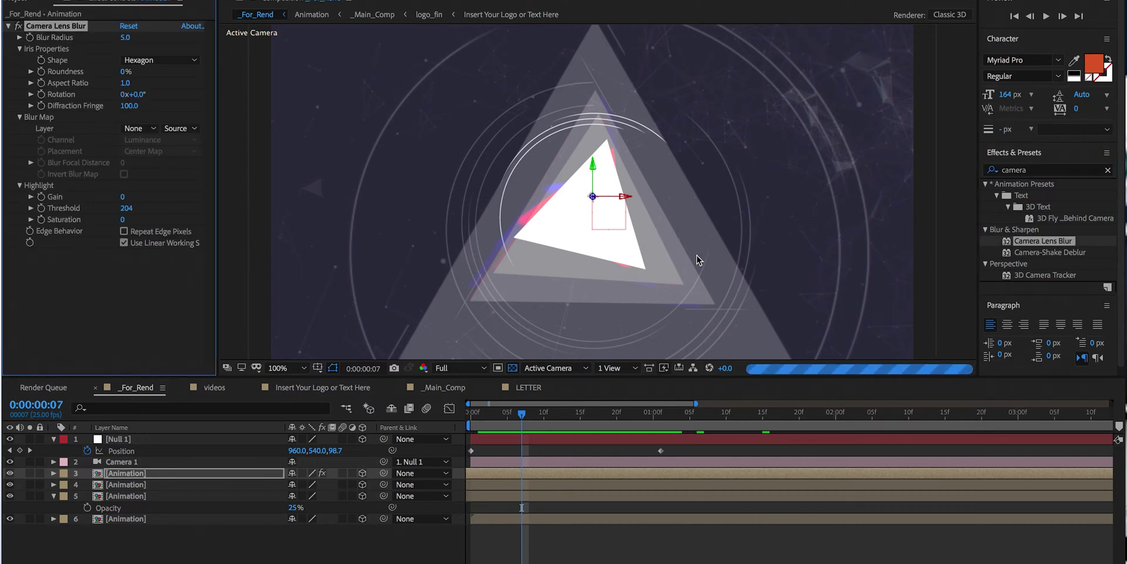
pyautogui.click(186, 485)
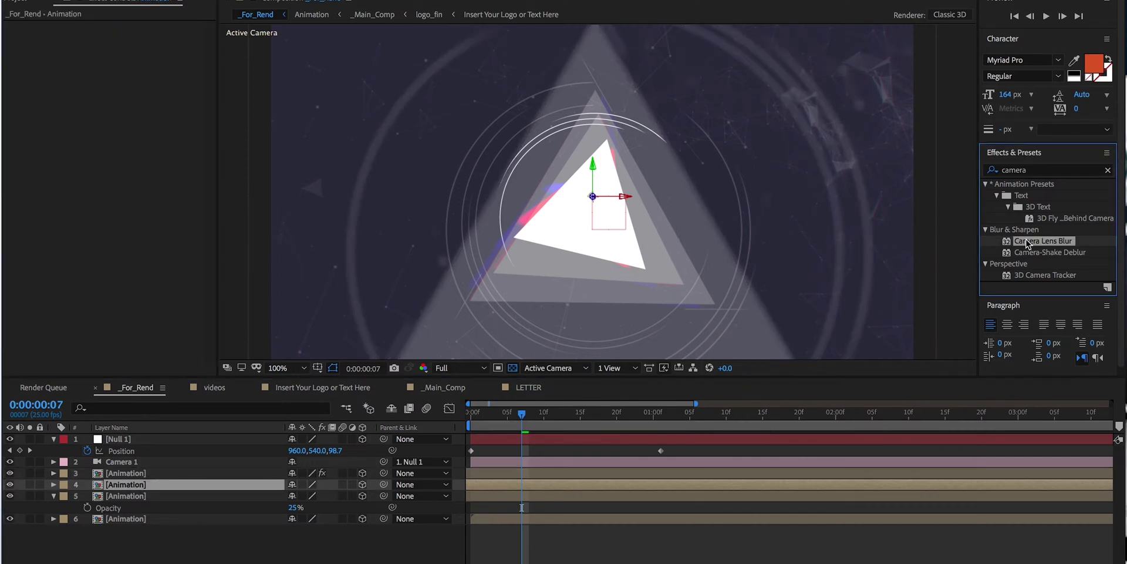
pyautogui.doubleClick(1044, 241)
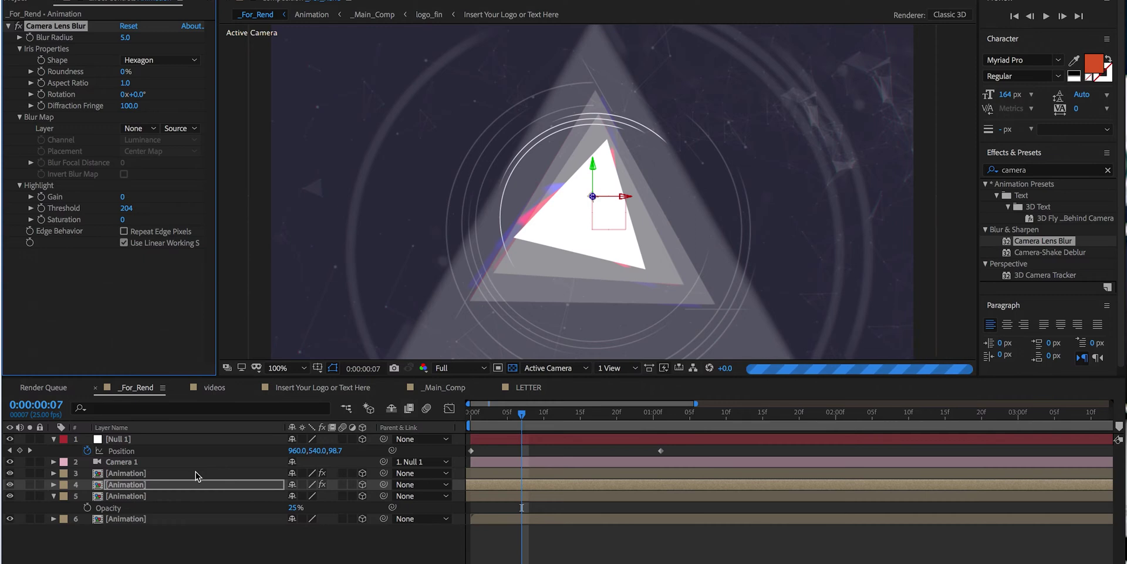
# Step: Raise layer 3's Blur Radius to 9 and paste the blur onto the row-5 Animation layer
pyautogui.click(134, 473)
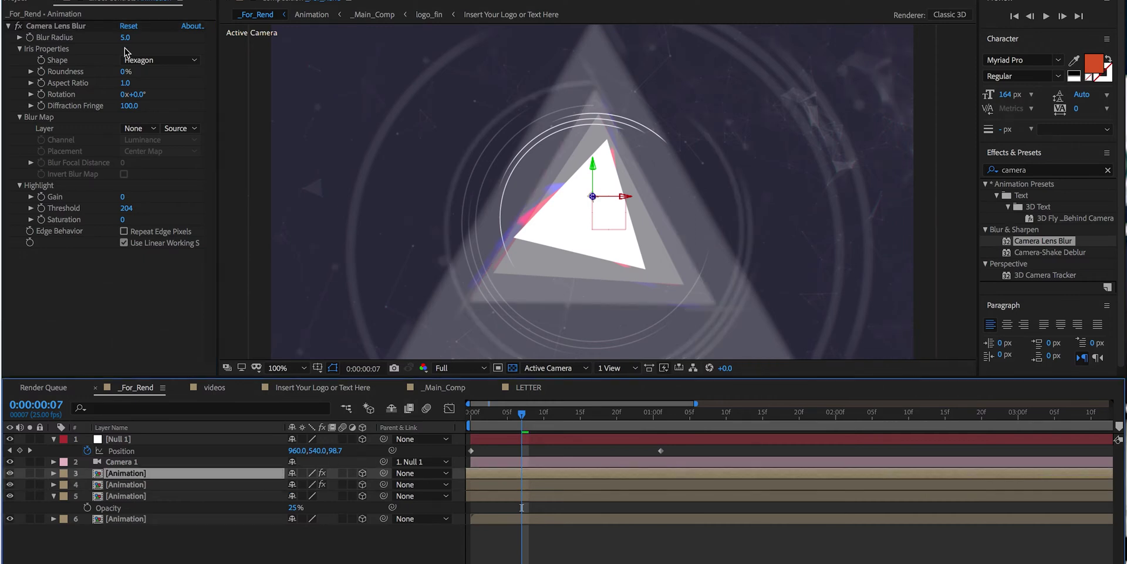
pyautogui.moveTo(125, 37); pyautogui.dragTo(130, 36)
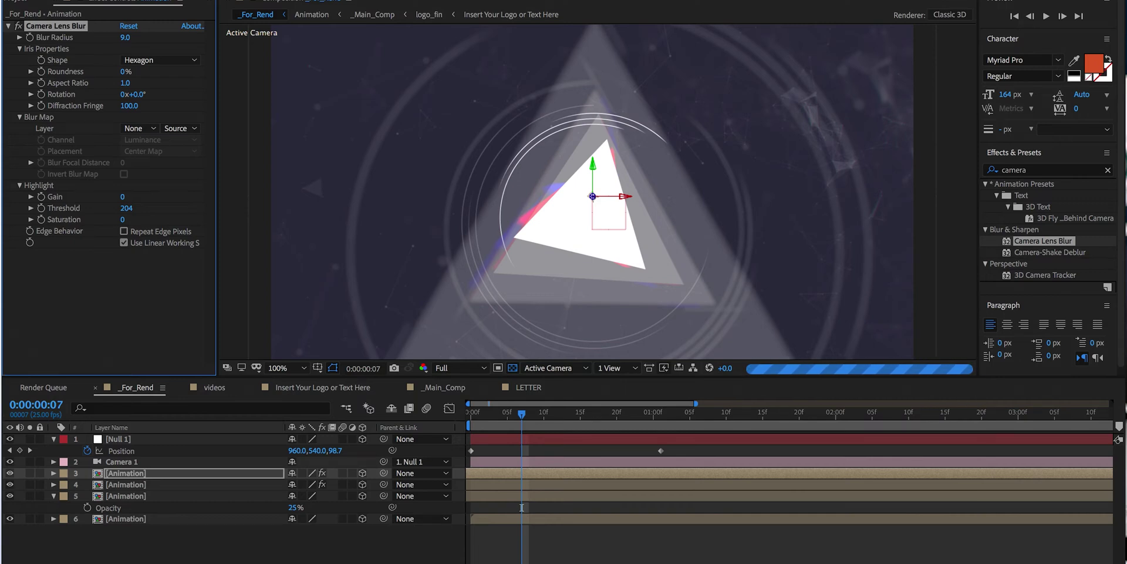
pyautogui.click(136, 486)
pyautogui.click(136, 496)
pyautogui.hotkey('ctrl', 'v')
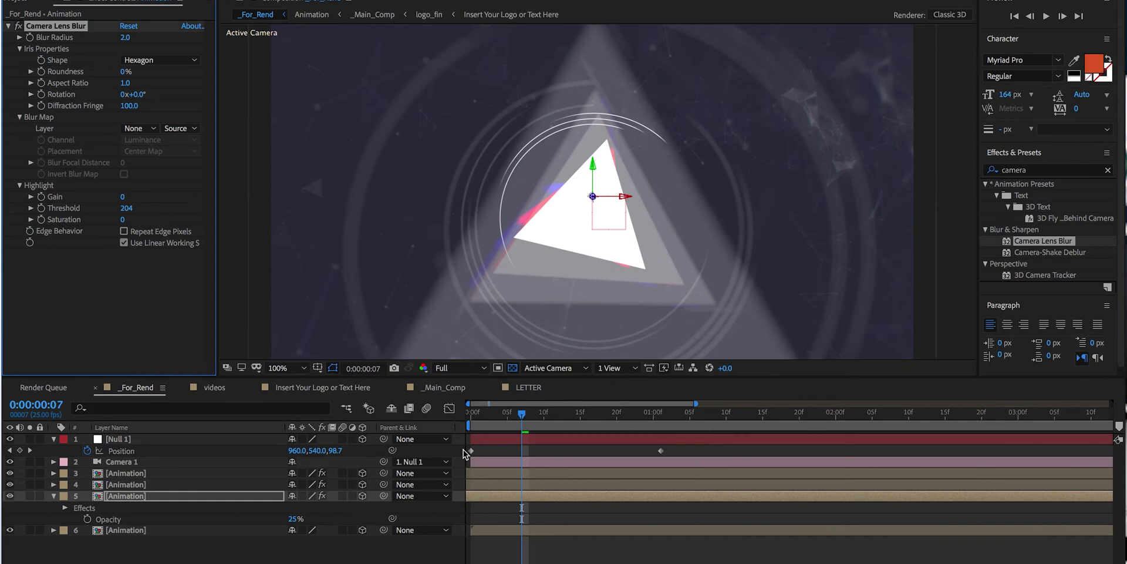
pyautogui.rightClick(464, 439)
pyautogui.moveTo(529, 445)
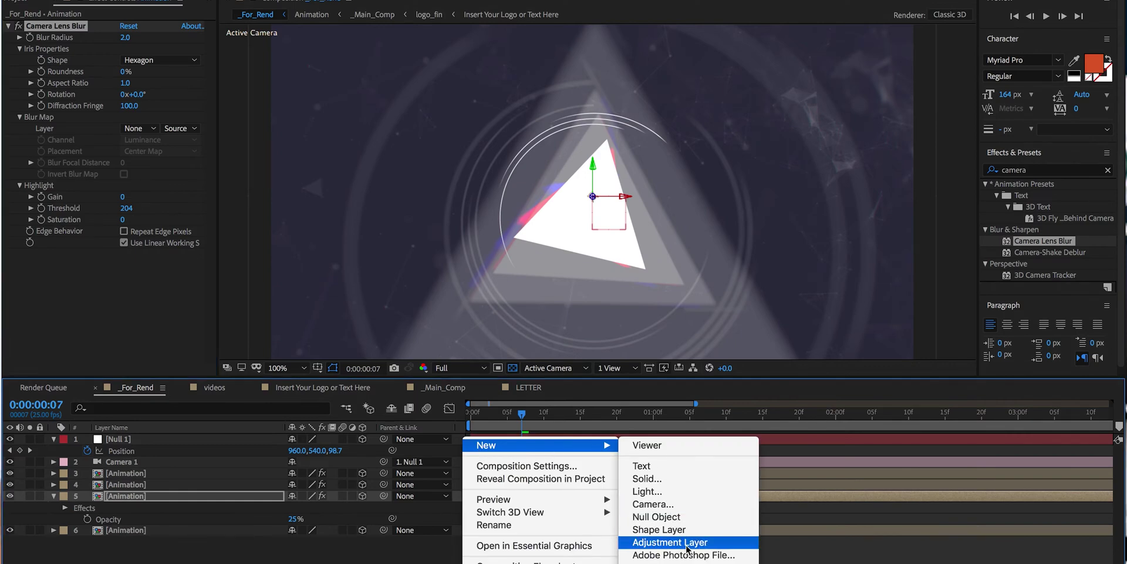
# Step: Bend the adjustment layer's Curves downward to darken the whole image
pyautogui.press('Escape')
pyautogui.hotkey('ctrl', 'z')
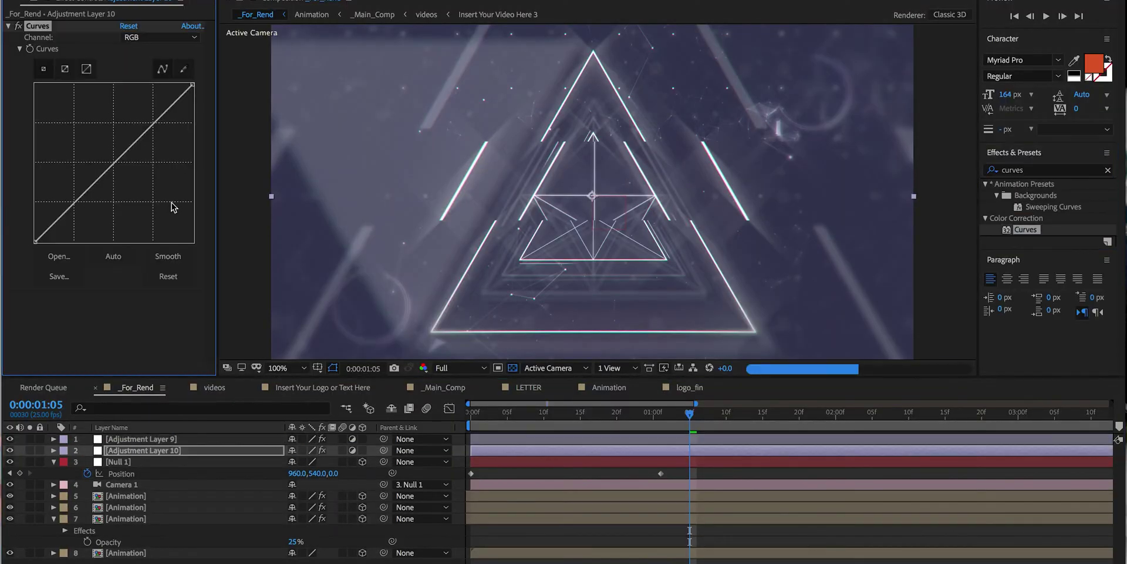
pyautogui.moveTo(89, 212); pyautogui.dragTo(85, 218)
pyautogui.moveTo(154, 147); pyautogui.dragTo(170, 128)
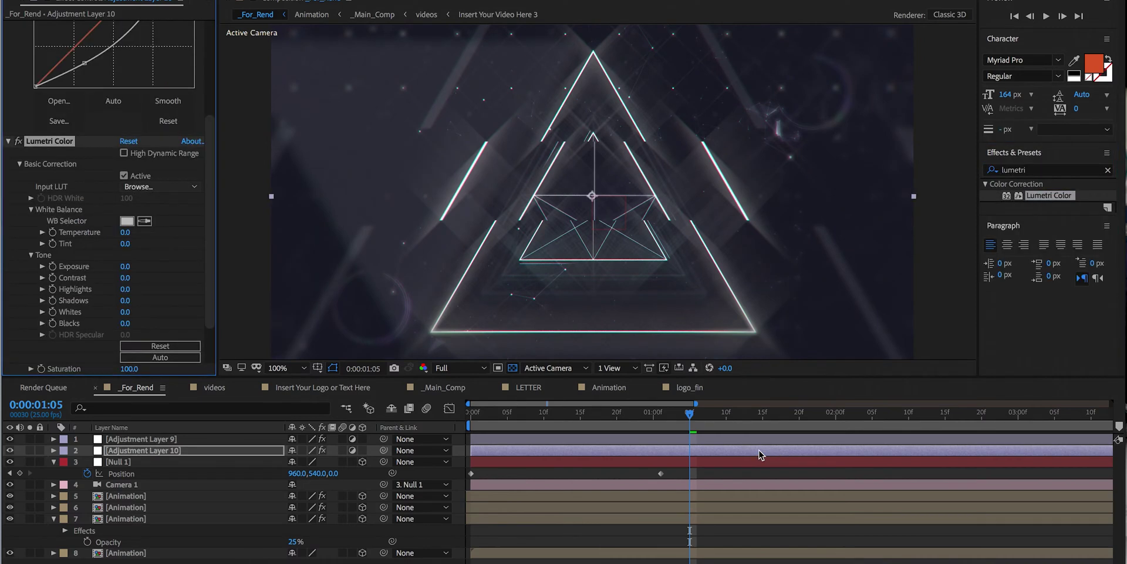
# Step: Create a dark solid below Camera 1 and give its mask an 800 pixel feather
pyautogui.press(',')
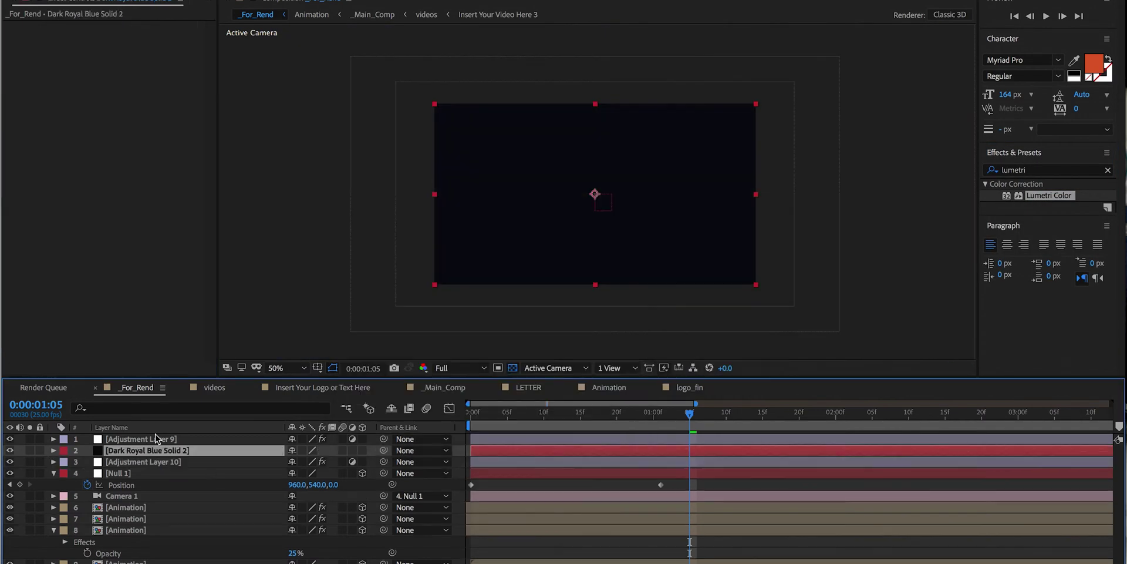
pyautogui.moveTo(154, 450); pyautogui.dragTo(159, 499)
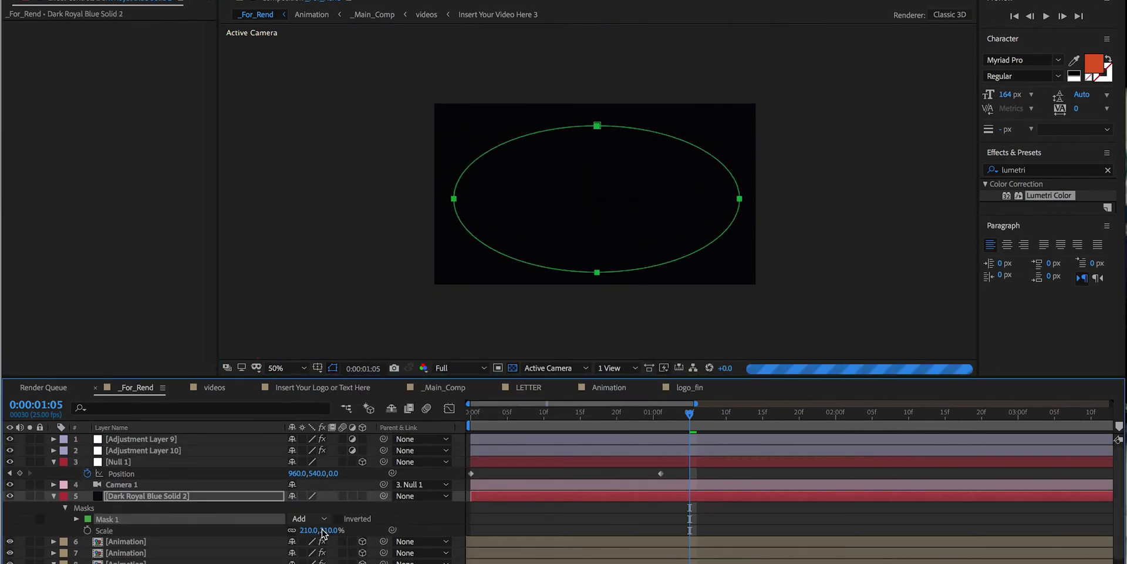
pyautogui.write('800')
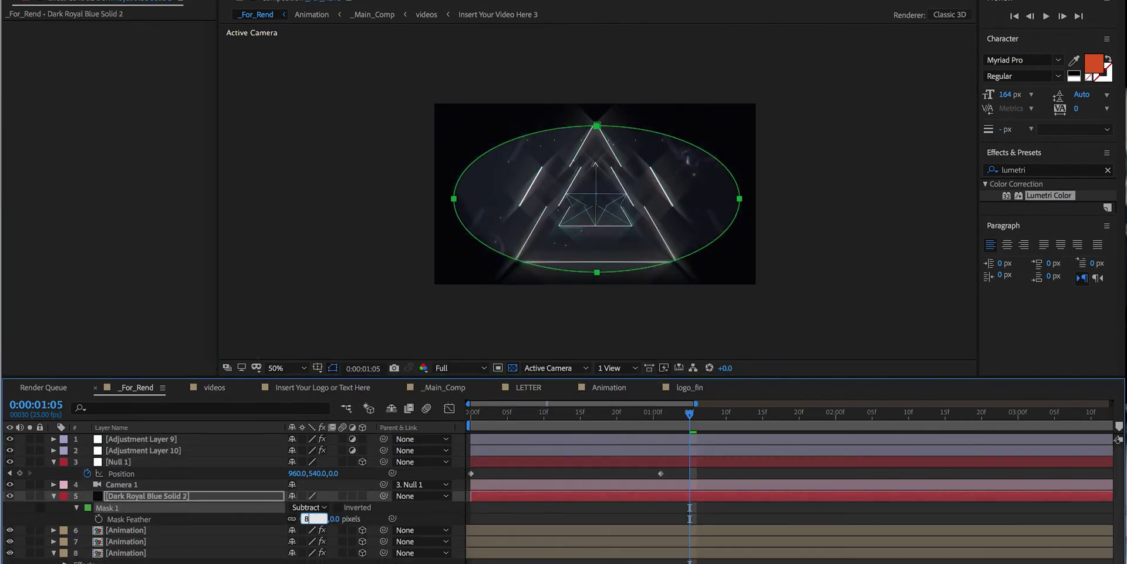
pyautogui.click(339, 523)
pyautogui.press('Return')
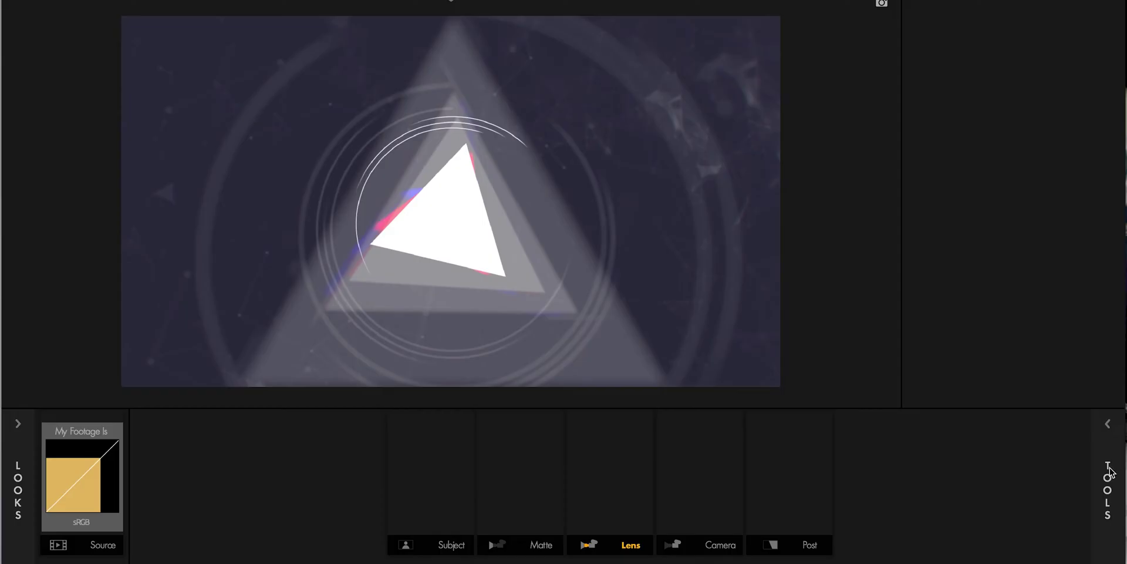
# Step: In the Looks editor, add Edge Softness and Chromatic Aberration to the lens stage
pyautogui.click(1105, 457)
pyautogui.doubleClick(1064, 63)
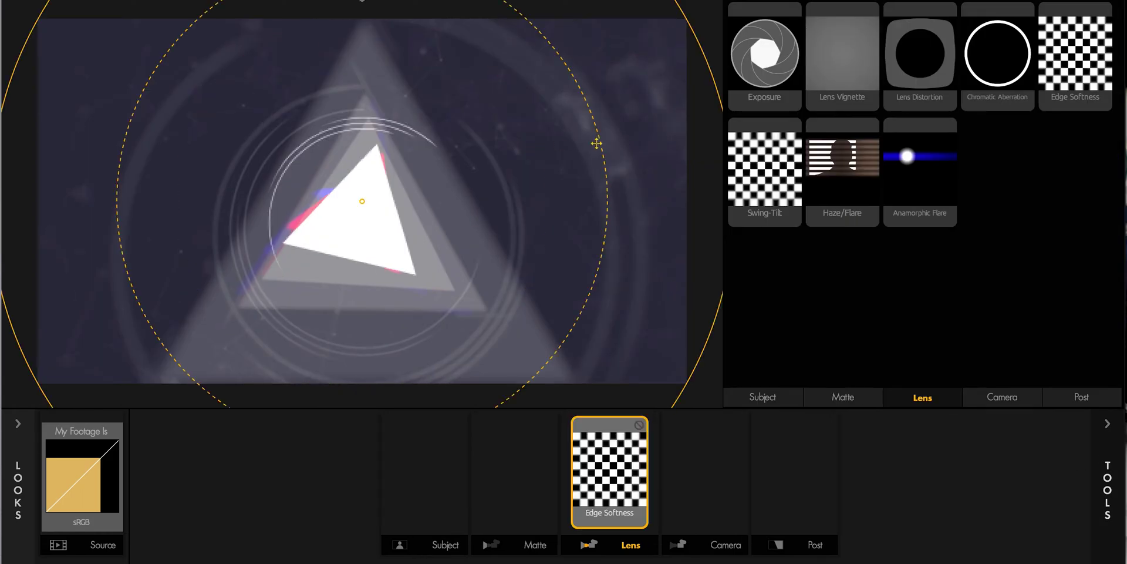
pyautogui.doubleClick(998, 53)
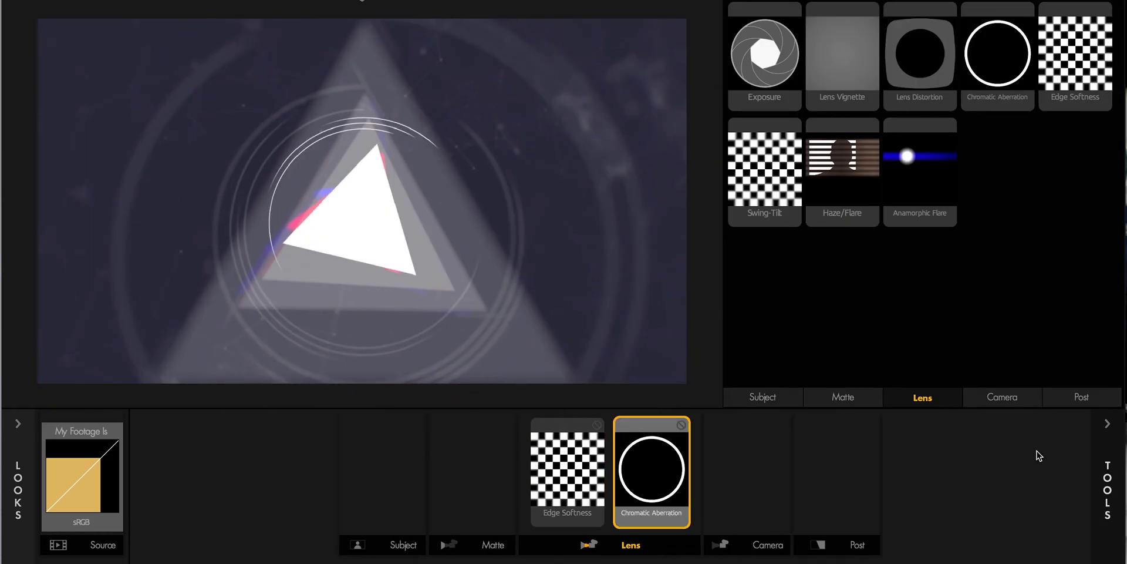
pyautogui.click(1108, 470)
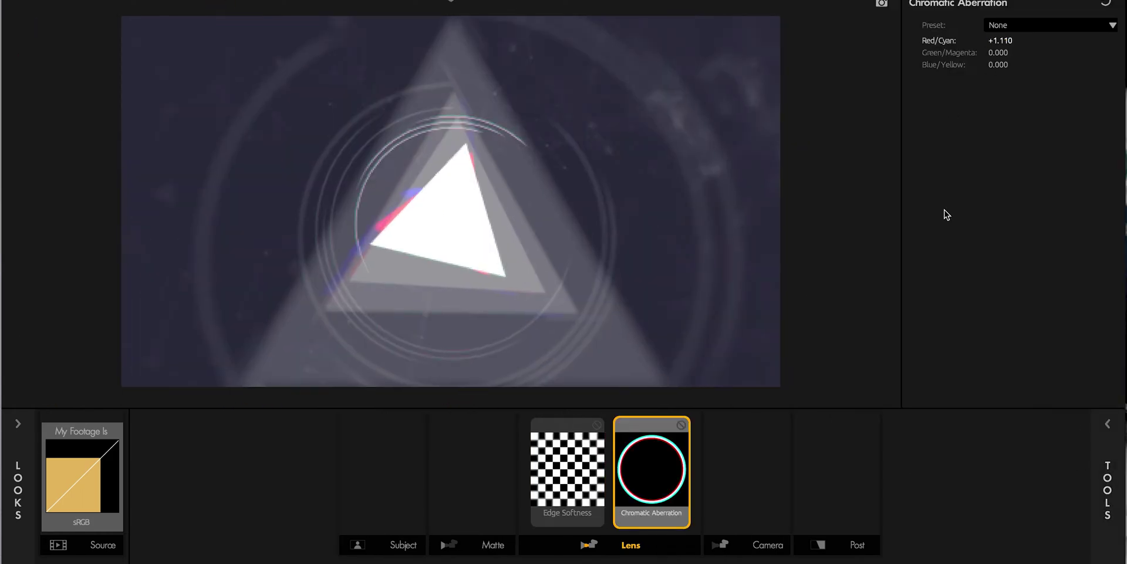
pyautogui.click(1102, 450)
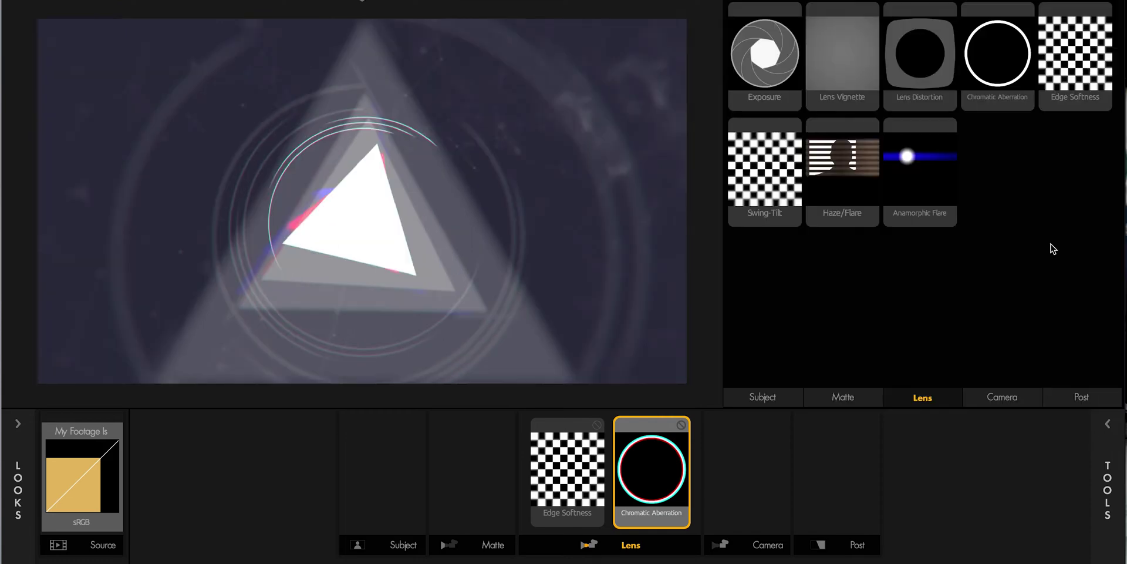
# Step: Add a Diffusion to the Matte stage using the Cool Mist preset
pyautogui.click(1000, 399)
pyautogui.click(843, 397)
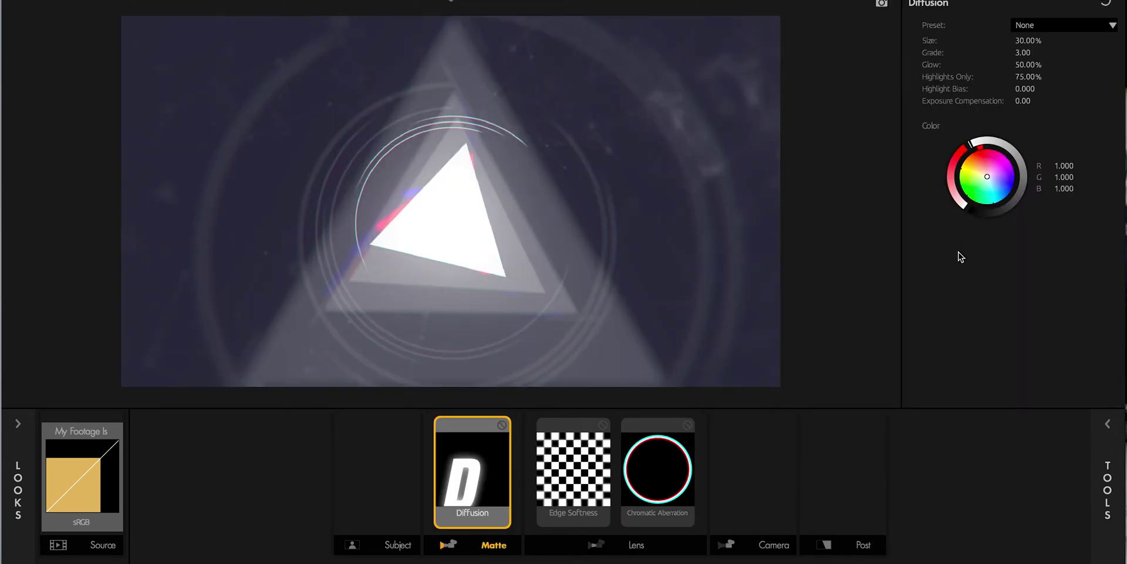
pyautogui.click(1028, 26)
pyautogui.click(1029, 42)
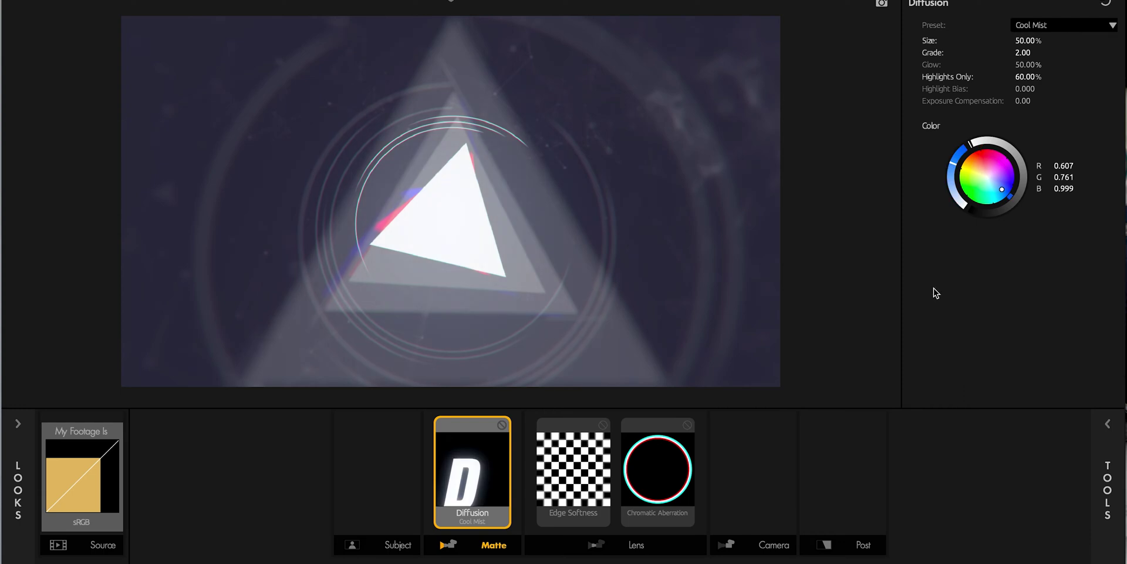
# Step: Add a Star Filter to the Matte stage with its threshold set to 0.13
pyautogui.click(1114, 453)
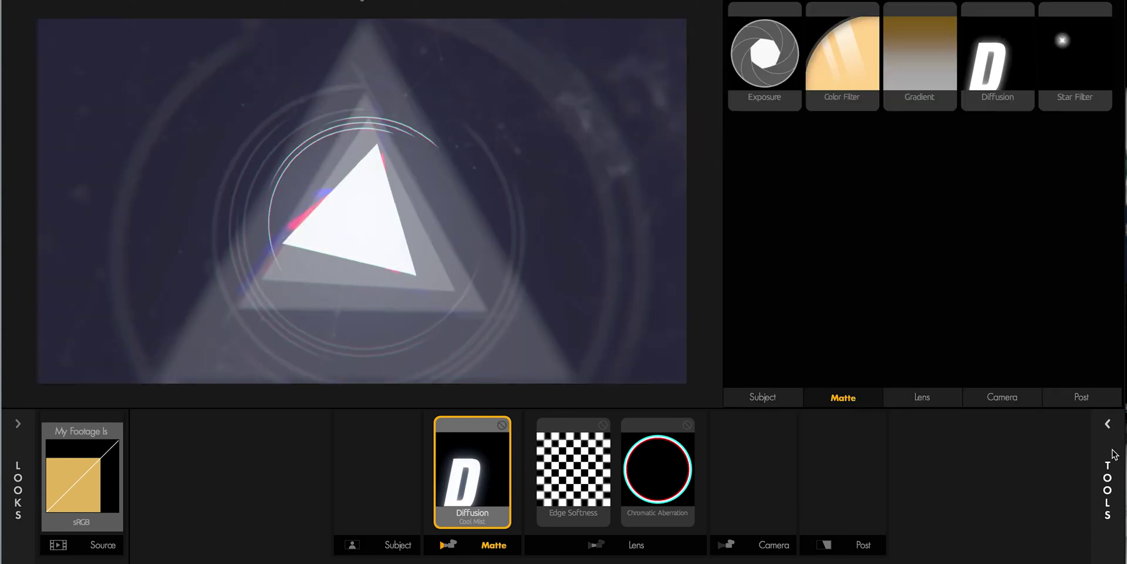
pyautogui.doubleClick(1048, 68)
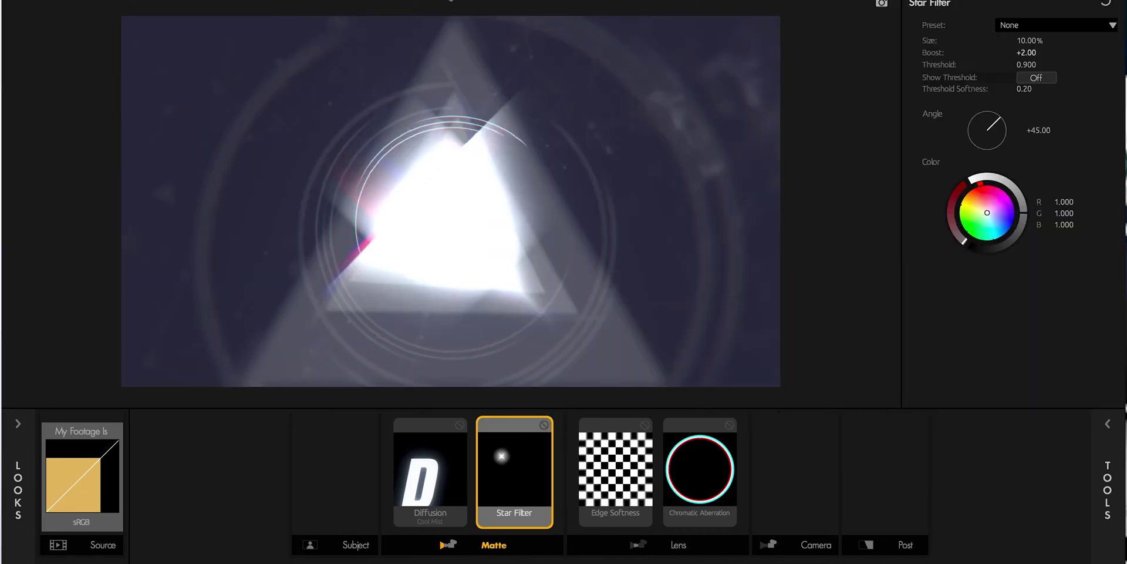
pyautogui.doubleClick(1026, 65)
pyautogui.write('0.13')
pyautogui.press('Return')
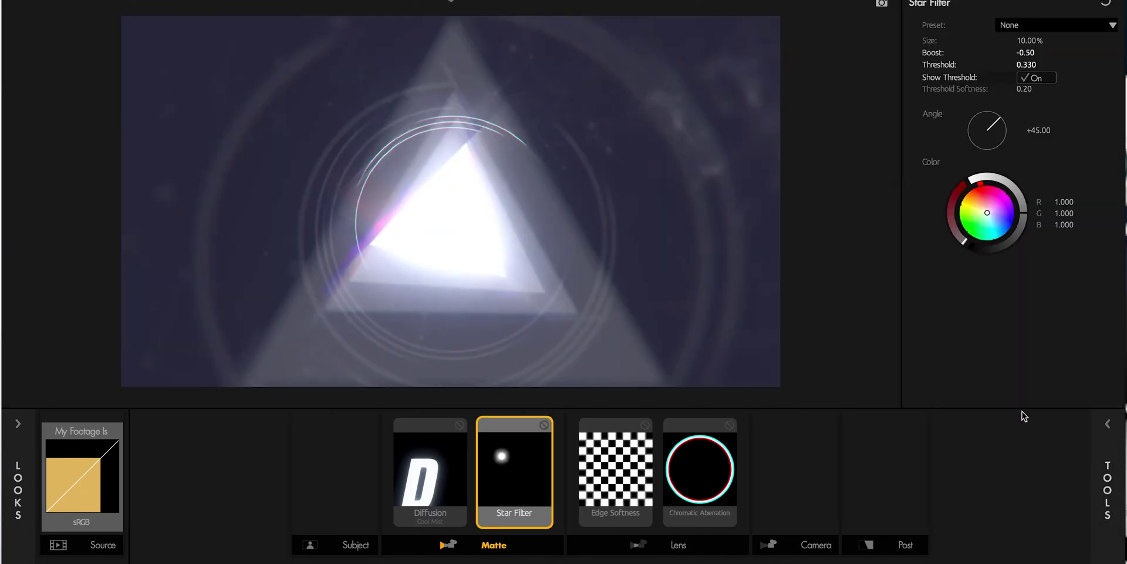
pyautogui.click(1104, 452)
pyautogui.click(1071, 399)
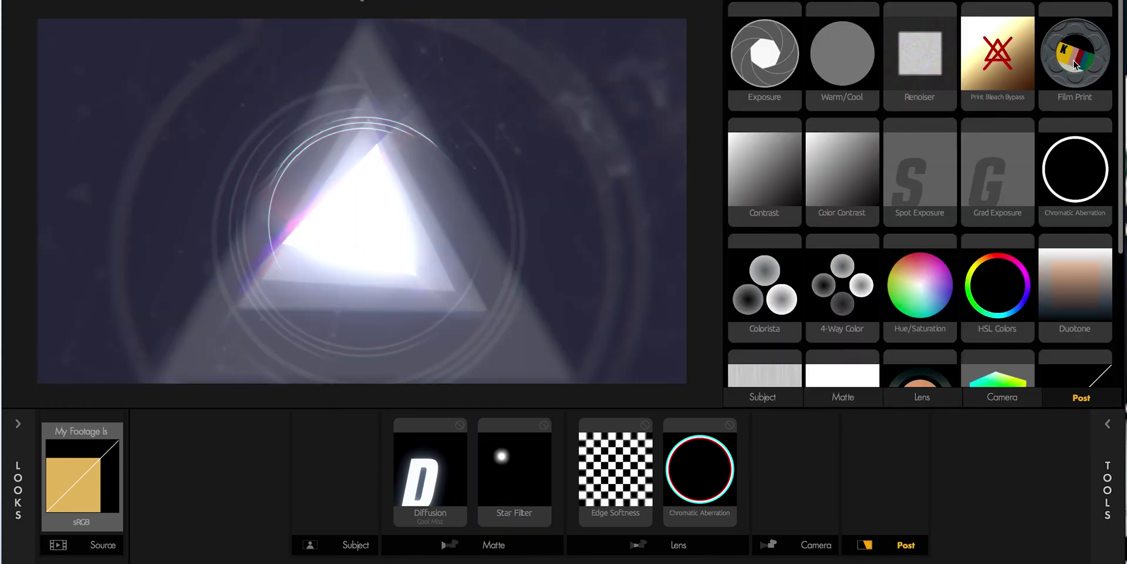
# Step: Add Renoiser with the Classic 35mm preset and lower Grain Amount to 31.80%
pyautogui.doubleClick(926, 61)
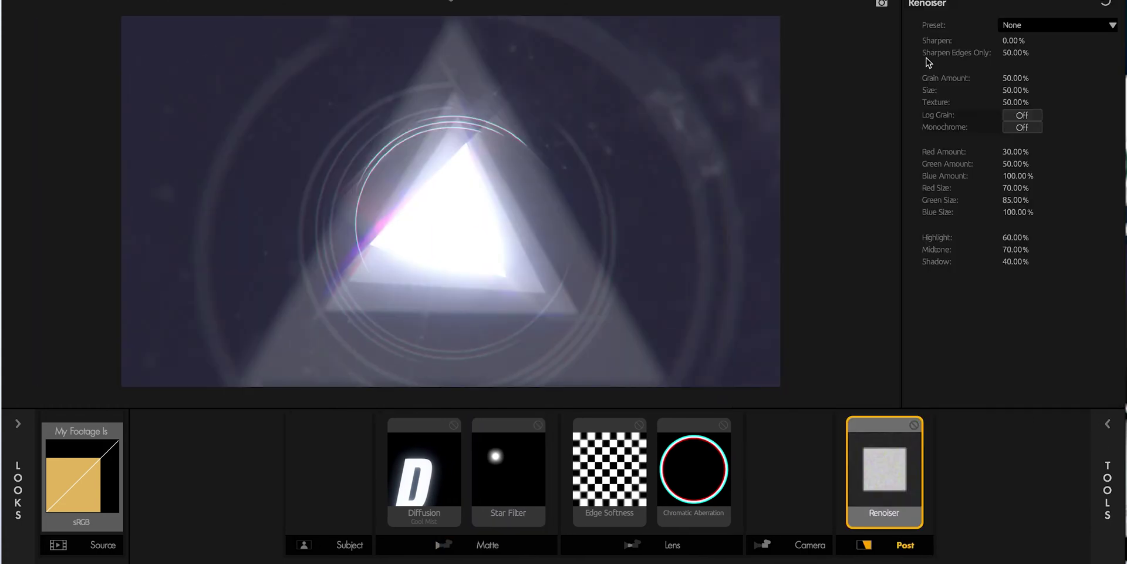
pyautogui.click(1035, 29)
pyautogui.press('Escape')
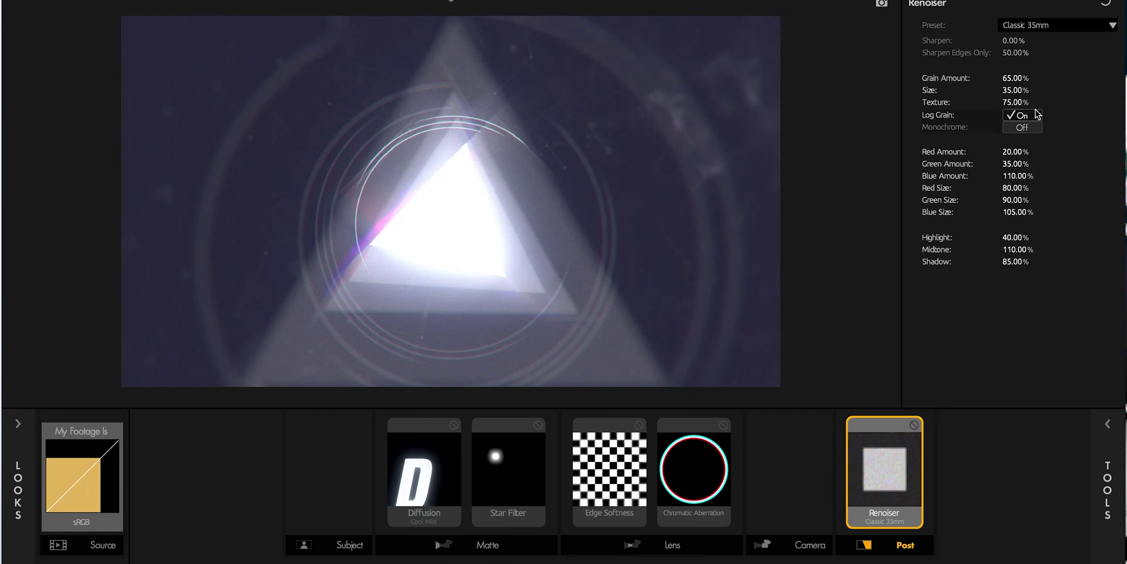
pyautogui.moveTo(1013, 77); pyautogui.dragTo(1006, 77)
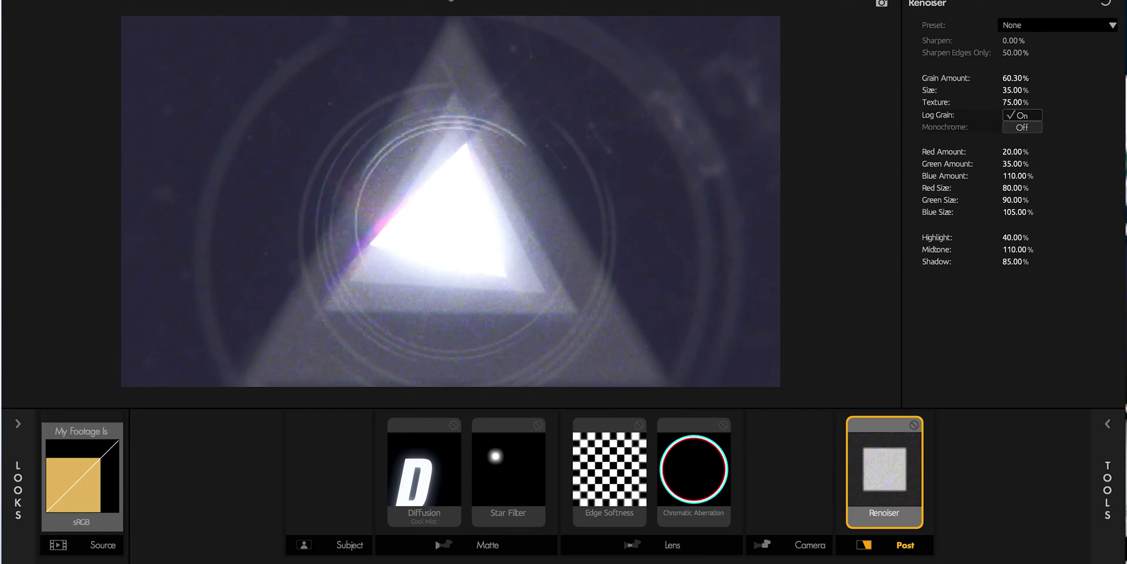
pyautogui.scroll(-2, 722, 176)
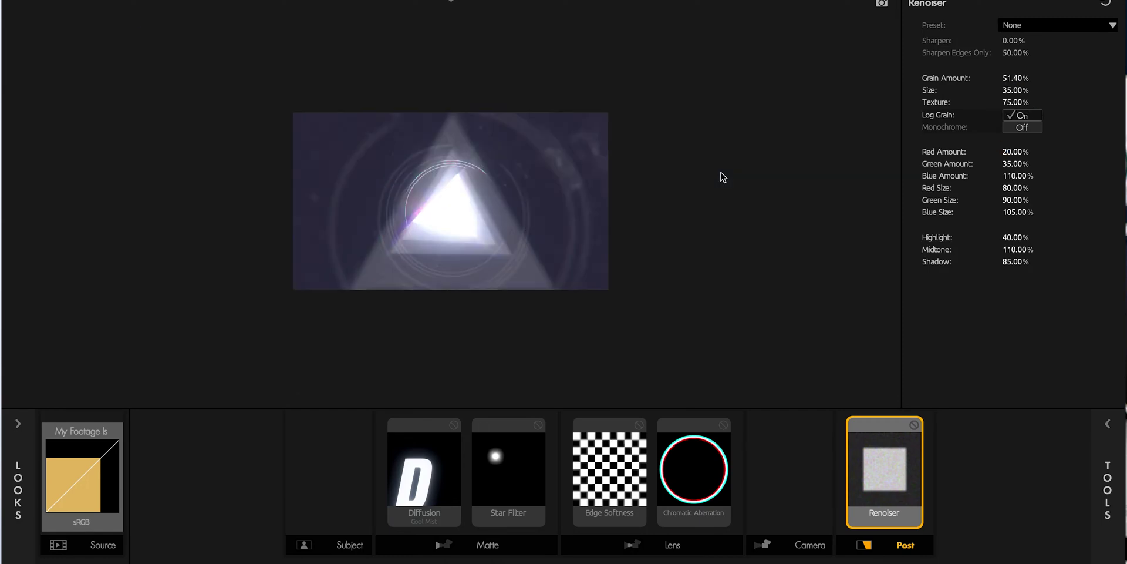
pyautogui.scroll(5, 720, 174)
pyautogui.scroll(-1, 611, 187)
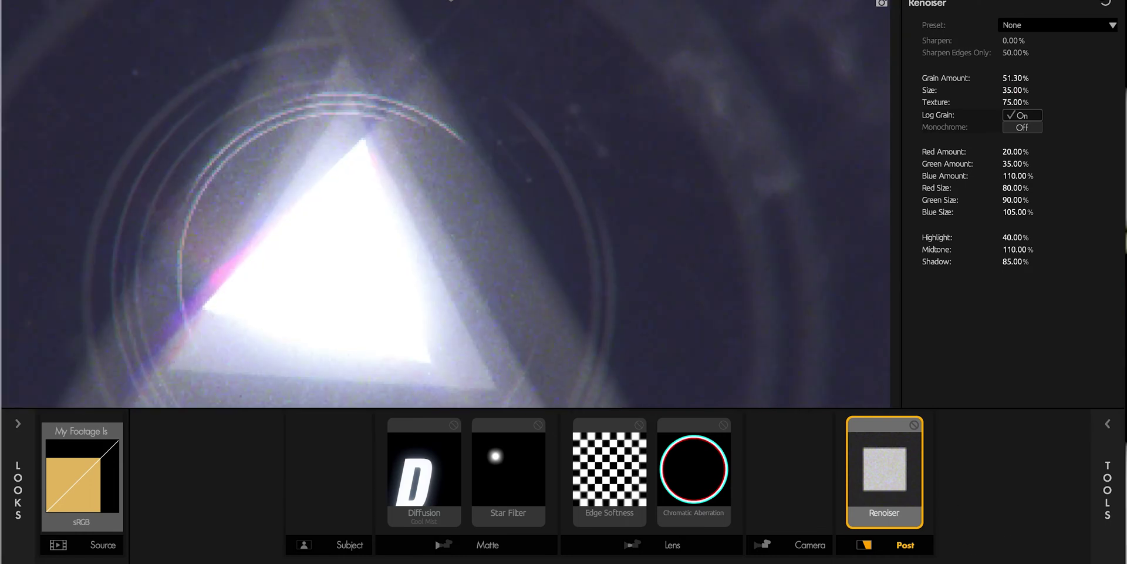
pyautogui.scroll(-2, 711, 143)
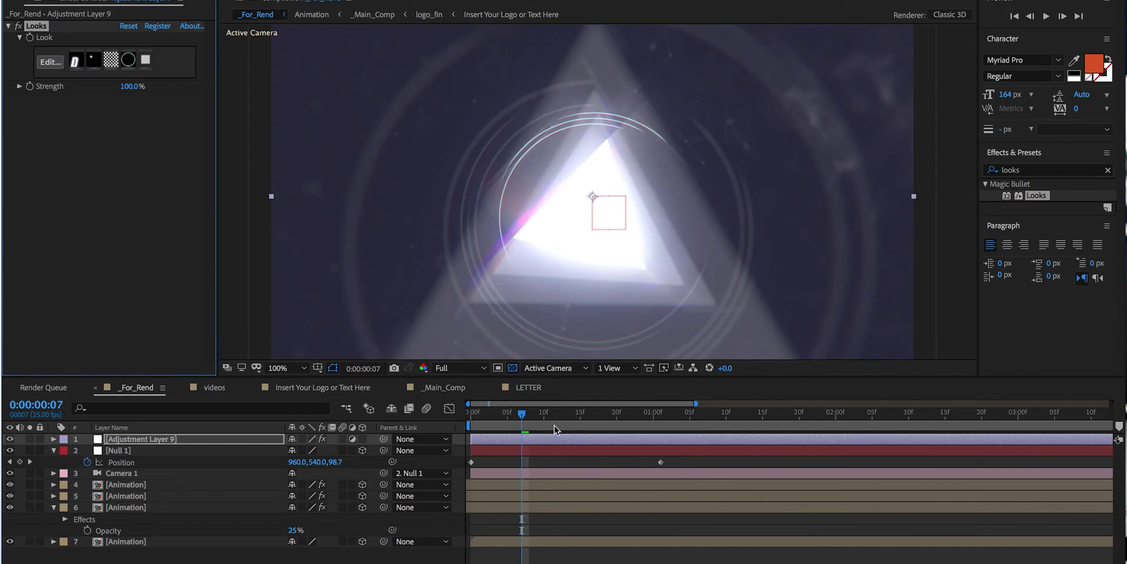
# Step: Scrub through several frames of the graded logo animation to preview the look
pyautogui.moveTo(554, 425); pyautogui.dragTo(561, 423)
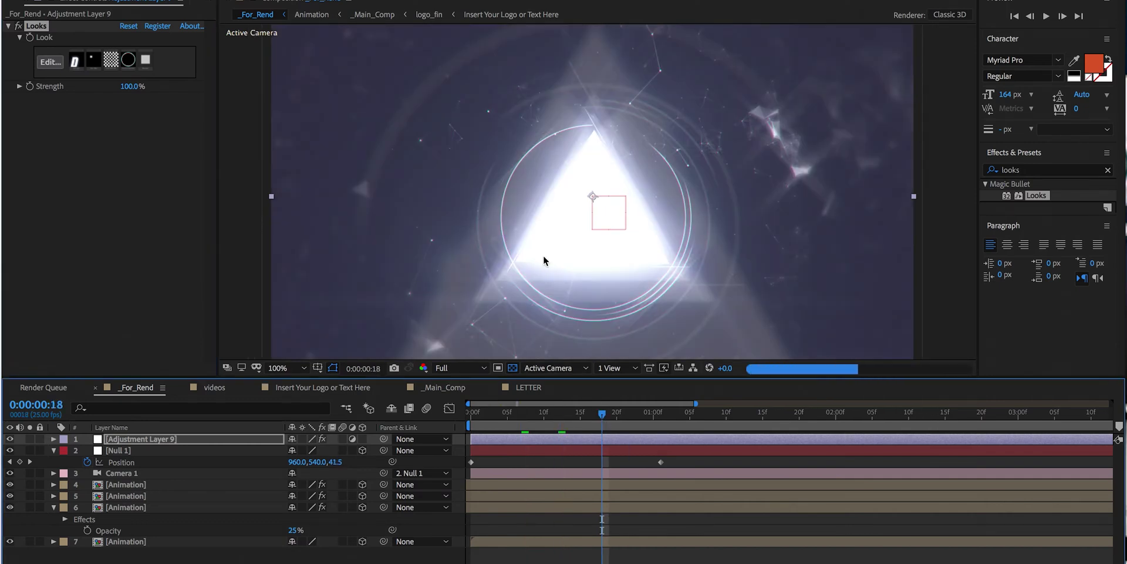
pyautogui.click(675, 421)
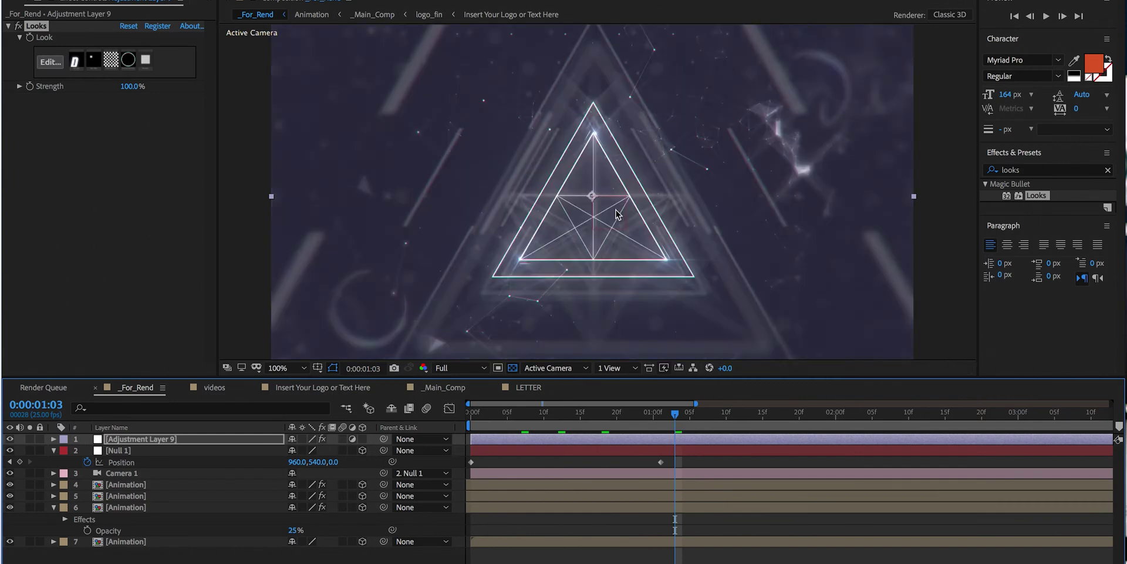
pyautogui.press(',')
pyautogui.press(',')
pyautogui.click(734, 418)
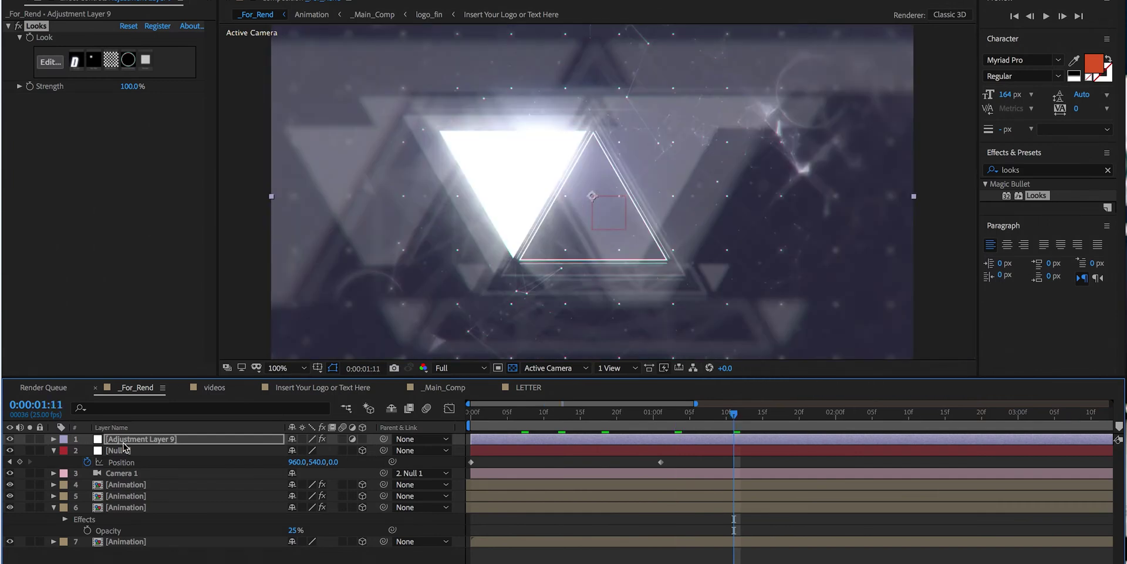
# Step: In the nested logo comp, make BG visible and add a new dark blue solid
pyautogui.doubleClick(141, 486)
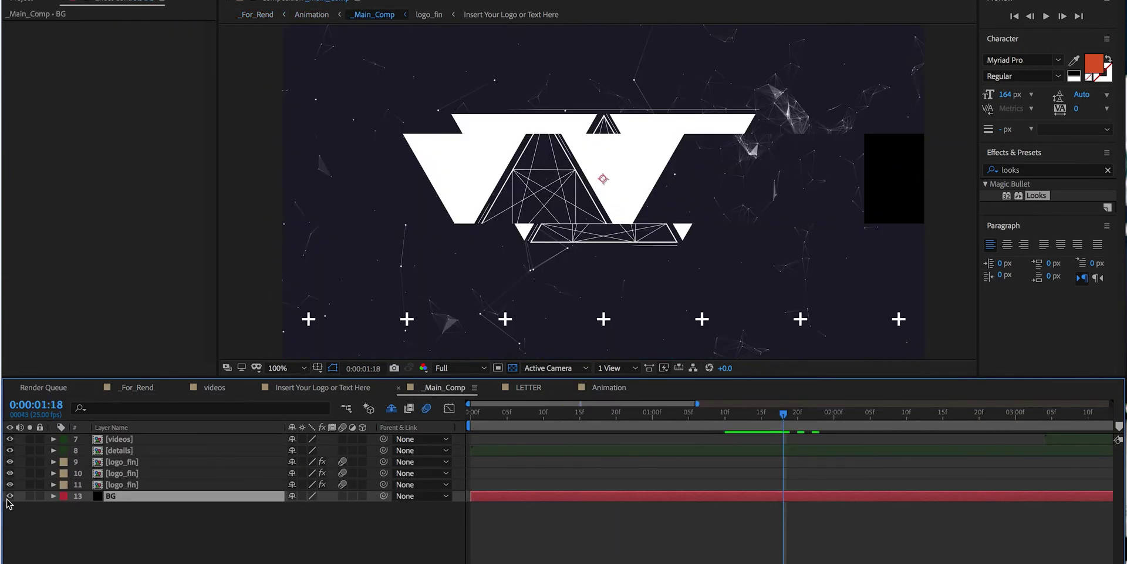
pyautogui.click(9, 495)
pyautogui.click(9, 496)
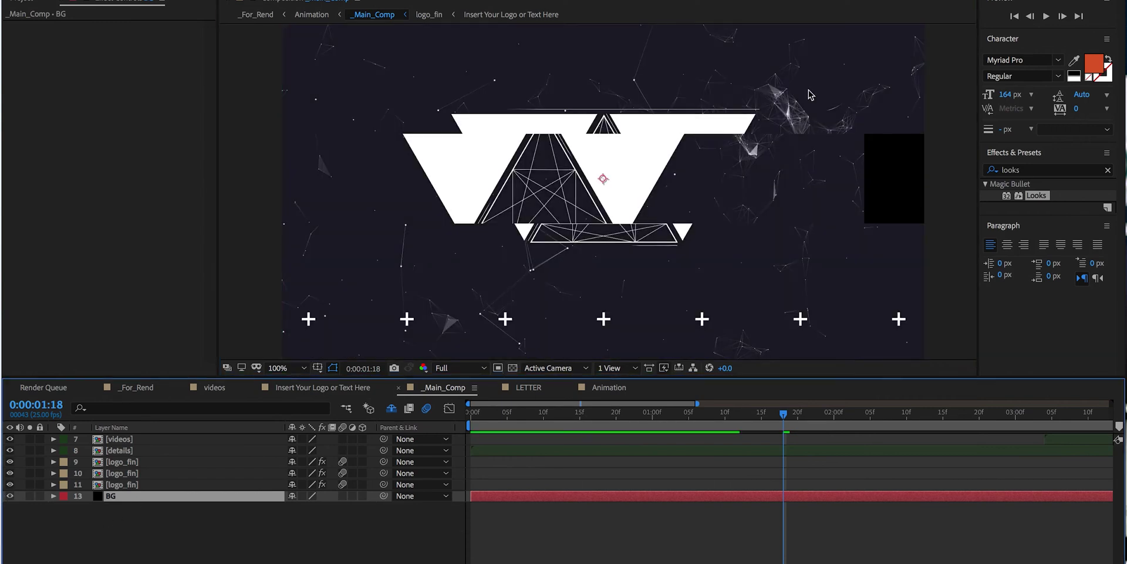
pyautogui.rightClick(194, 437)
pyautogui.click(365, 451)
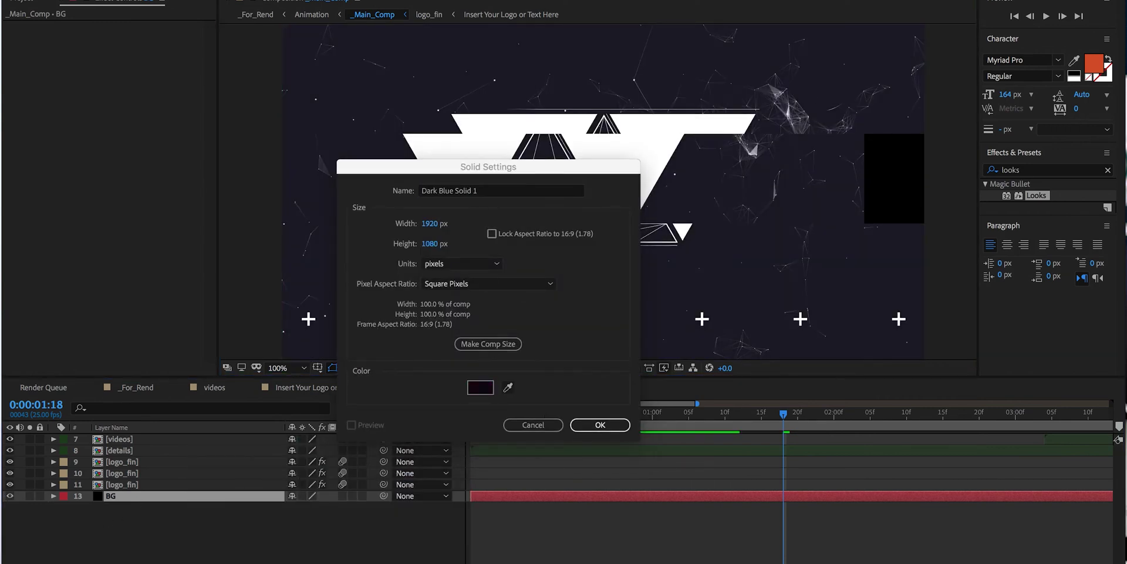
pyautogui.press('Return')
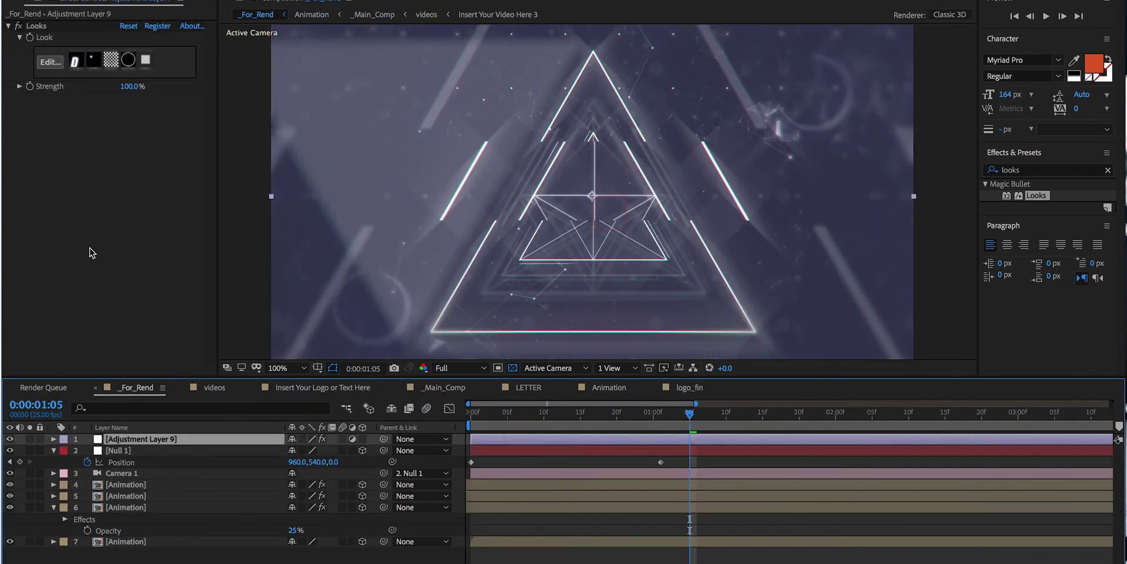
# Step: Add a new adjustment layer above the graded adjustment layer in _For_Rend
pyautogui.rightClick(149, 446)
pyautogui.click(352, 522)
pyautogui.click(1021, 170)
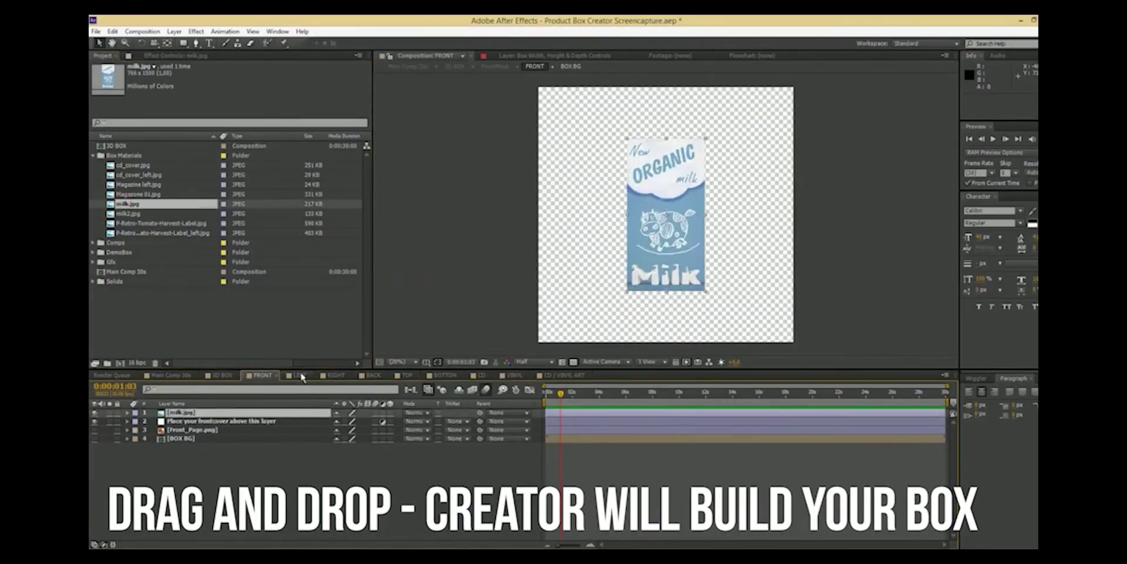
# Step: Place the milk image on the box front and switch back to the main box composition
pyautogui.click(131, 213)
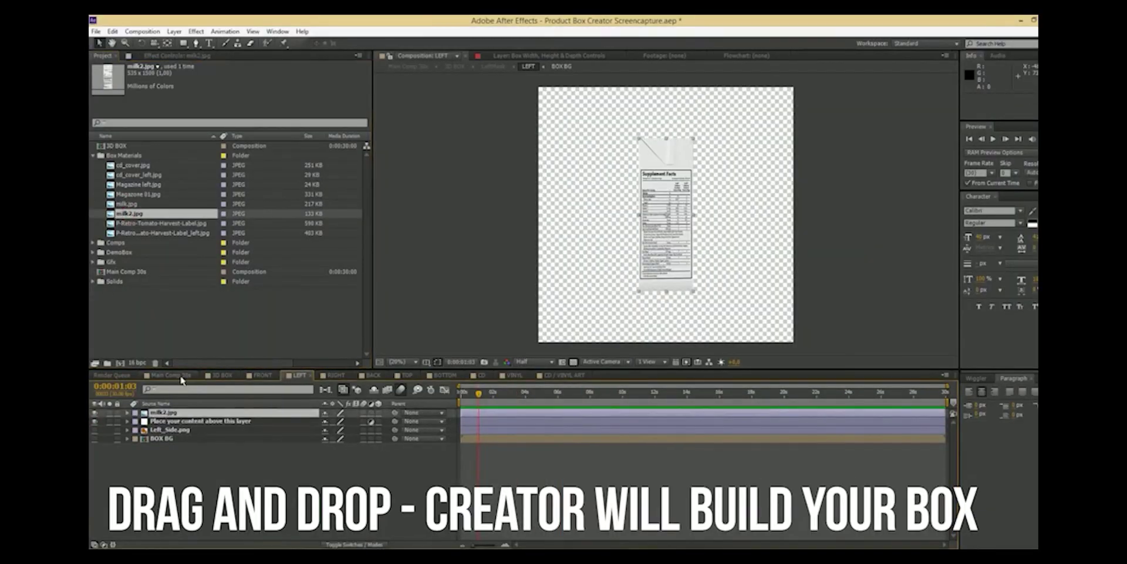
pyautogui.click(181, 378)
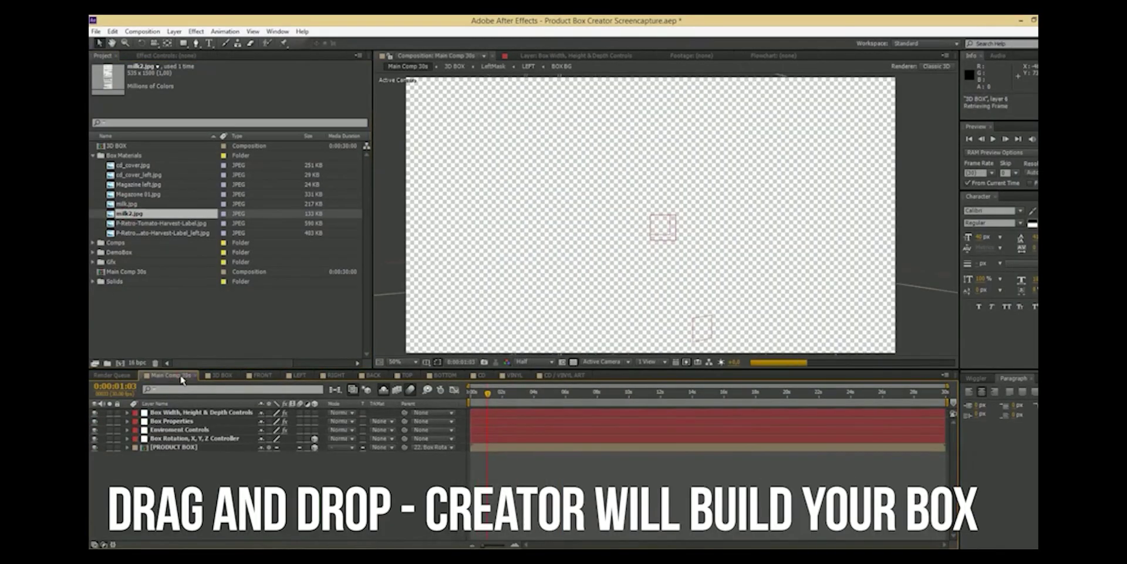